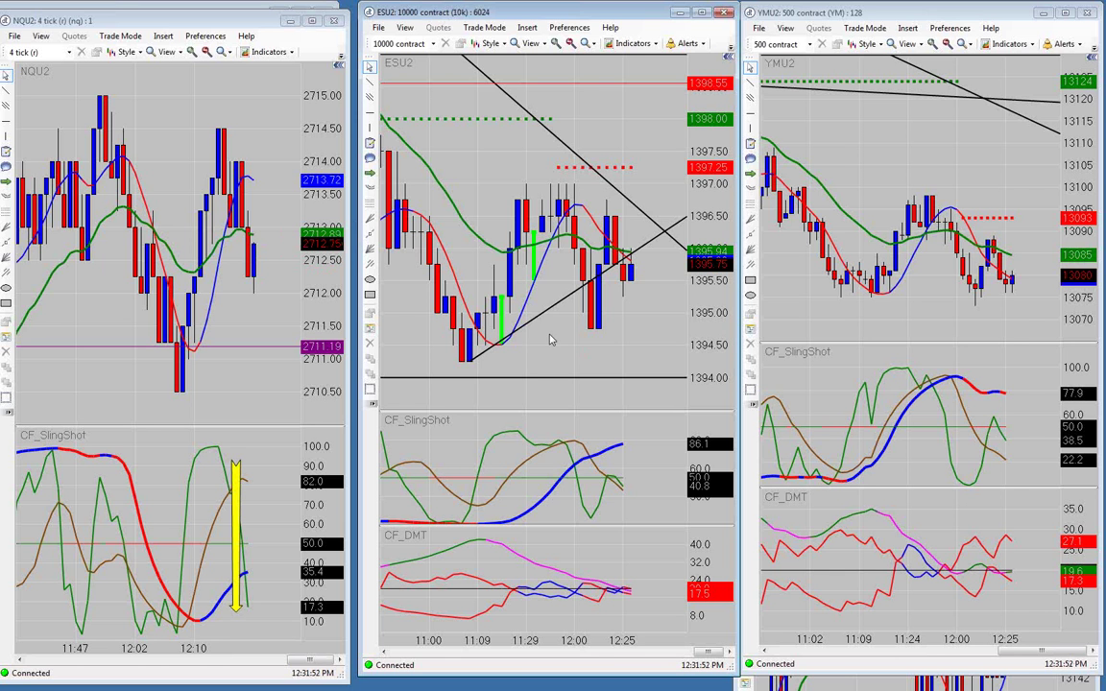
Maximize the YMU2 chart window to full screen
{"action": "left_click", "coordinate": [1065, 13]}
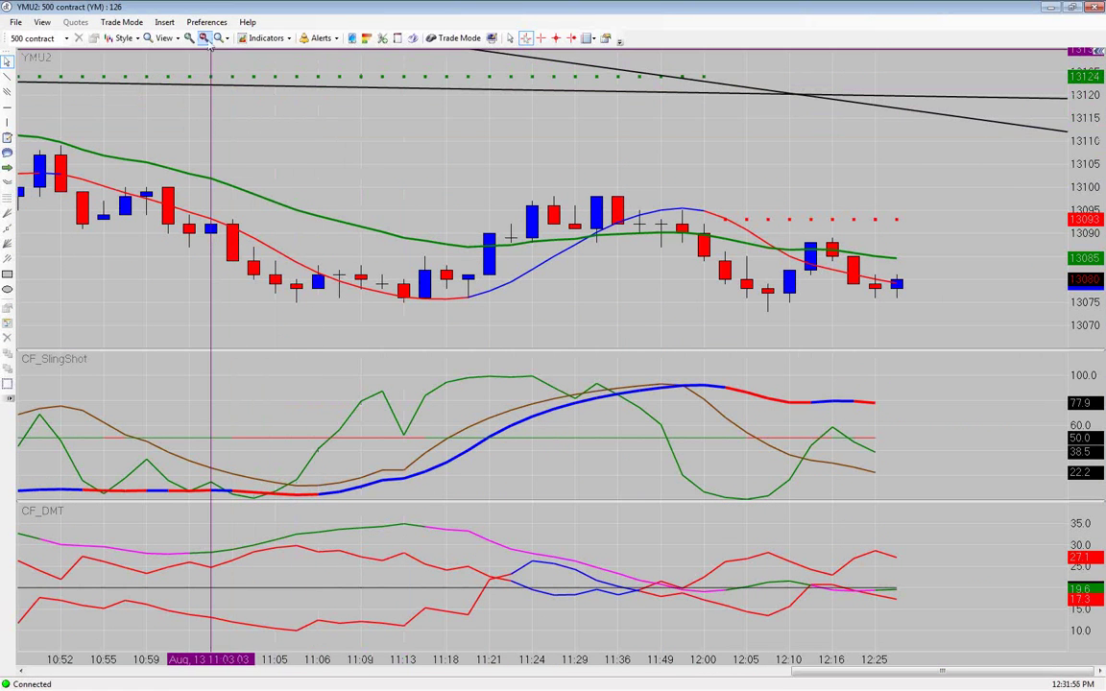
Scroll the YMU2 chart back in time and zoom out to show more bars
{"action": "scroll", "coordinate": [189, 39], "scroll_direction": "up", "scroll_amount": 3}
{"action": "scroll", "coordinate": [206, 249], "scroll_direction": "up", "scroll_amount": 5}
{"action": "scroll", "coordinate": [209, 253], "scroll_direction": "up", "scroll_amount": 6}
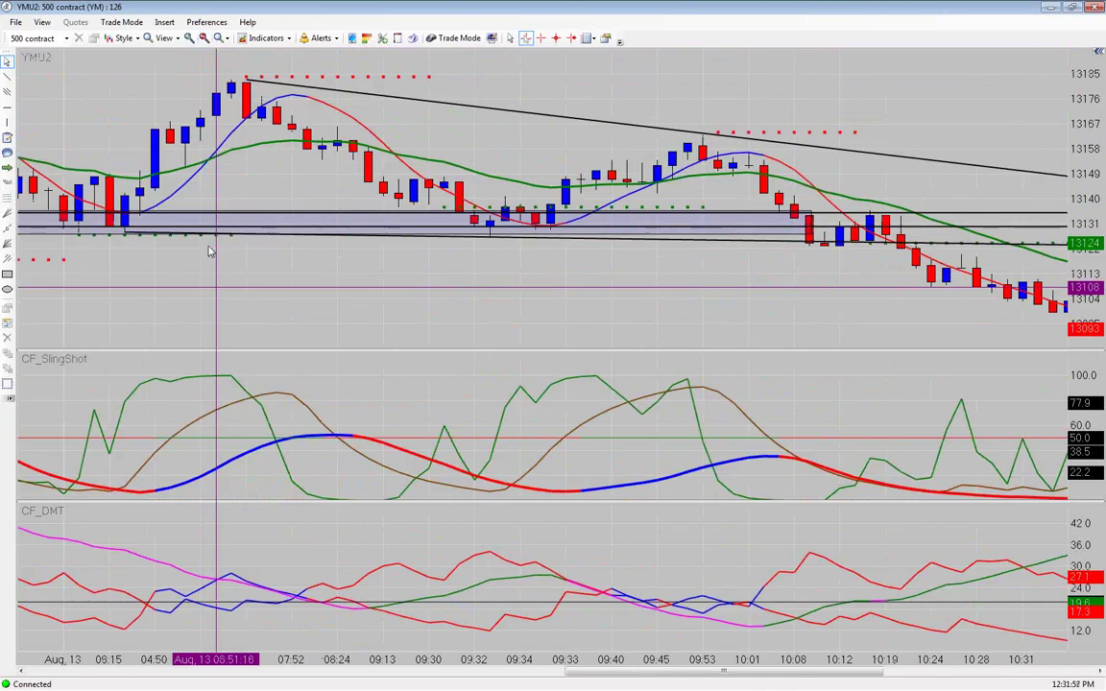
{"action": "scroll", "coordinate": [247, 253], "scroll_direction": "up", "scroll_amount": 2}
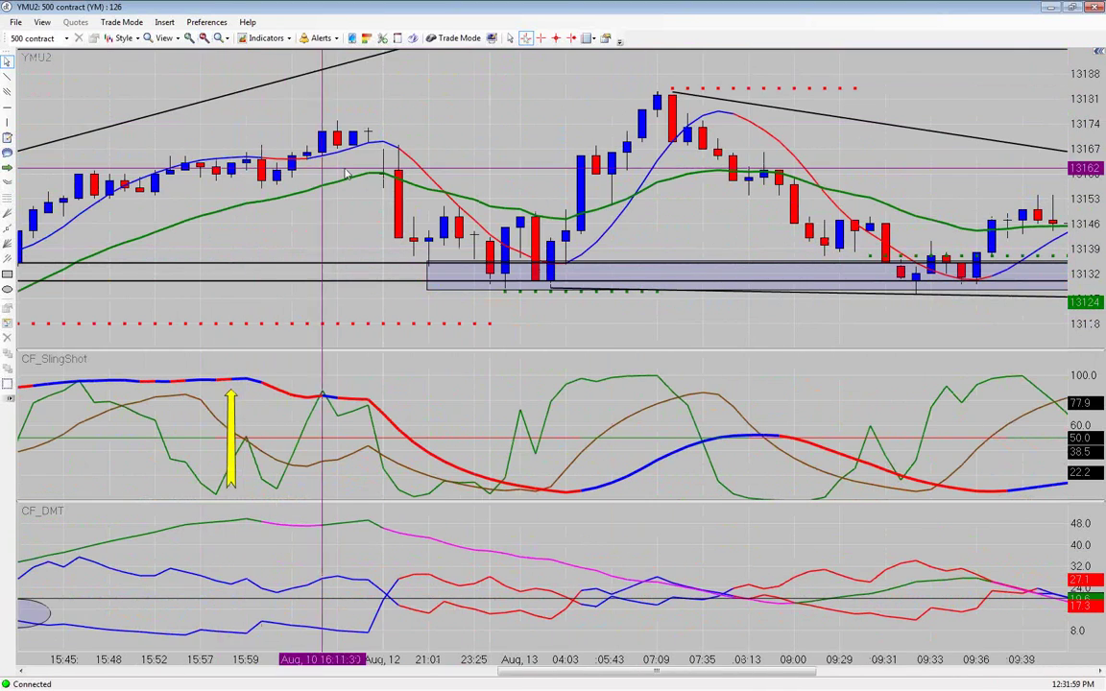
{"action": "left_click", "coordinate": [203, 38]}
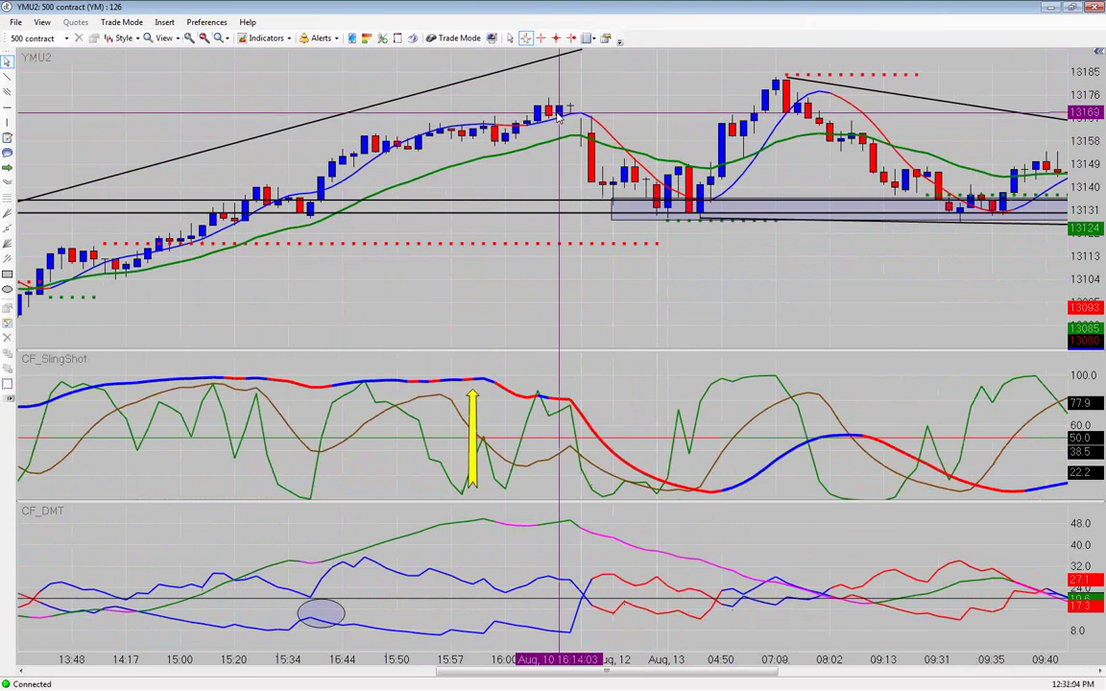
{"action": "scroll", "coordinate": [470, 172], "scroll_direction": "up", "scroll_amount": 3}
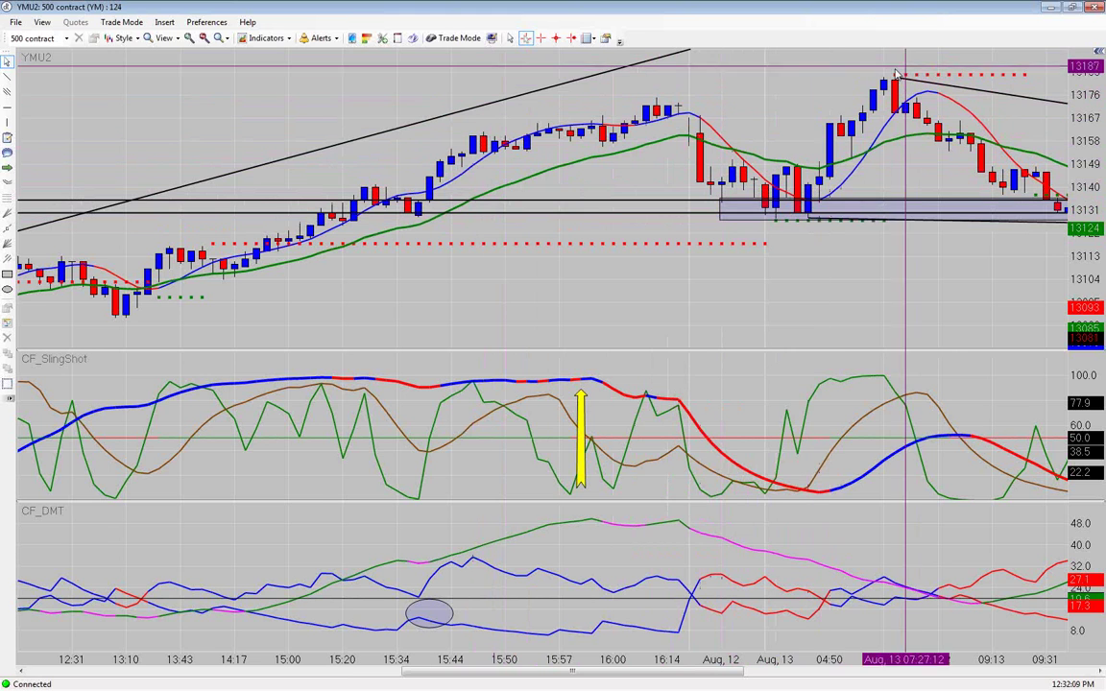
Scroll YMU2 forward to the 09:39–12:13 bars, selecting and deselecting the shaded price zone
{"action": "scroll", "coordinate": [832, 209], "scroll_direction": "down", "scroll_amount": 3}
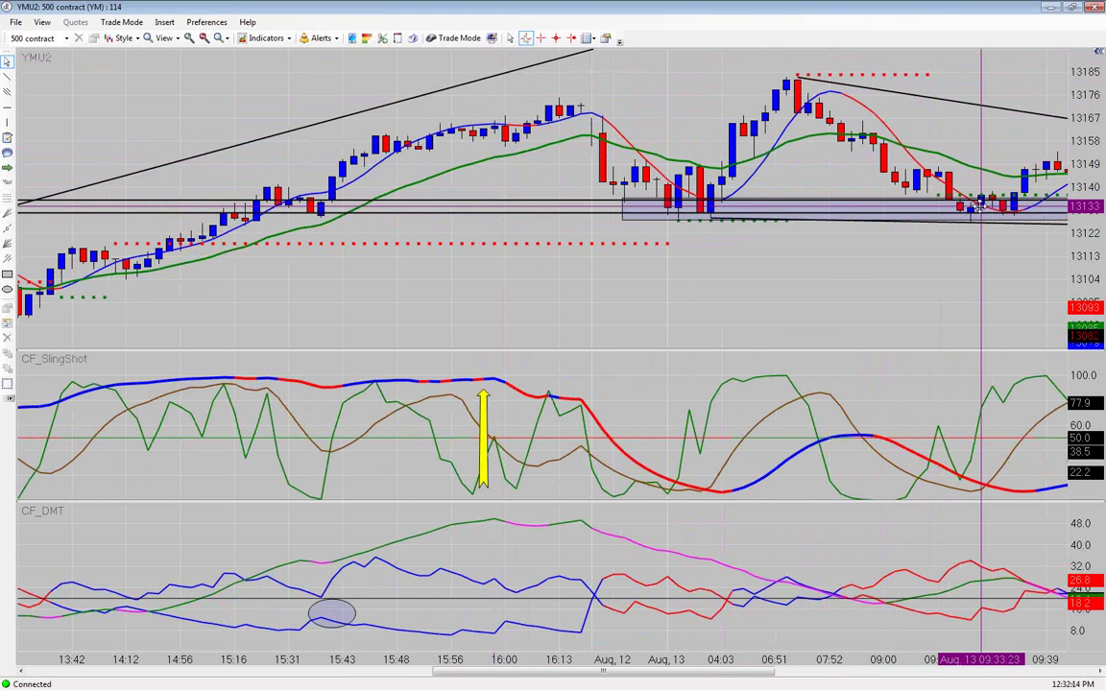
{"action": "scroll", "coordinate": [979, 213], "scroll_direction": "down", "scroll_amount": 3}
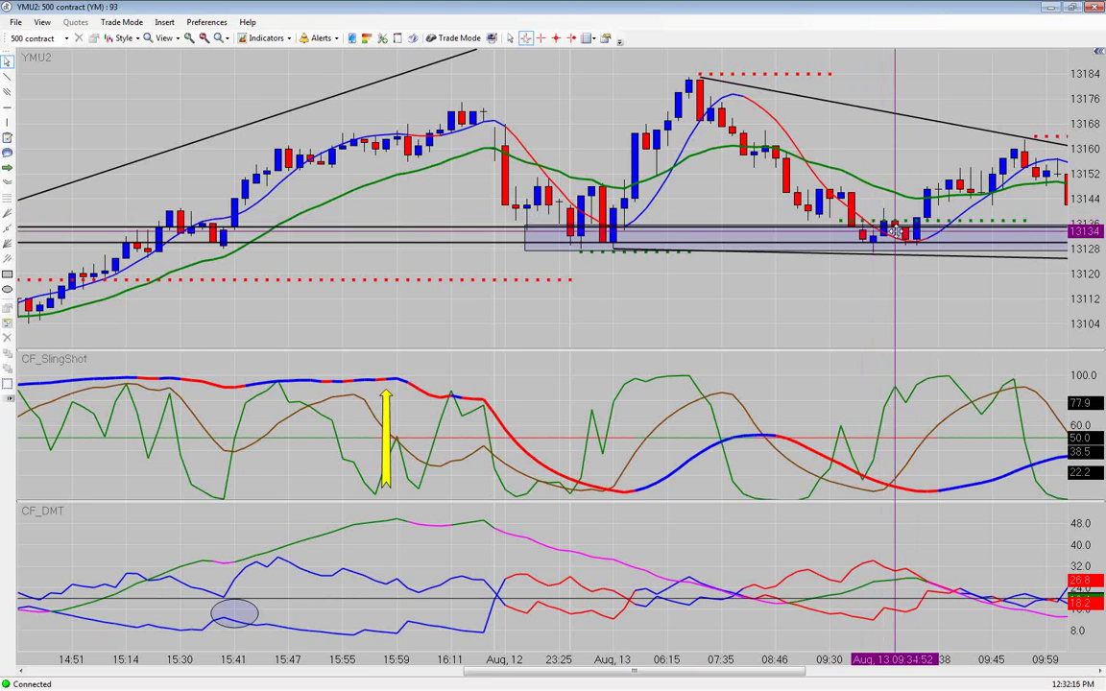
{"action": "scroll", "coordinate": [811, 242], "scroll_direction": "down", "scroll_amount": 3}
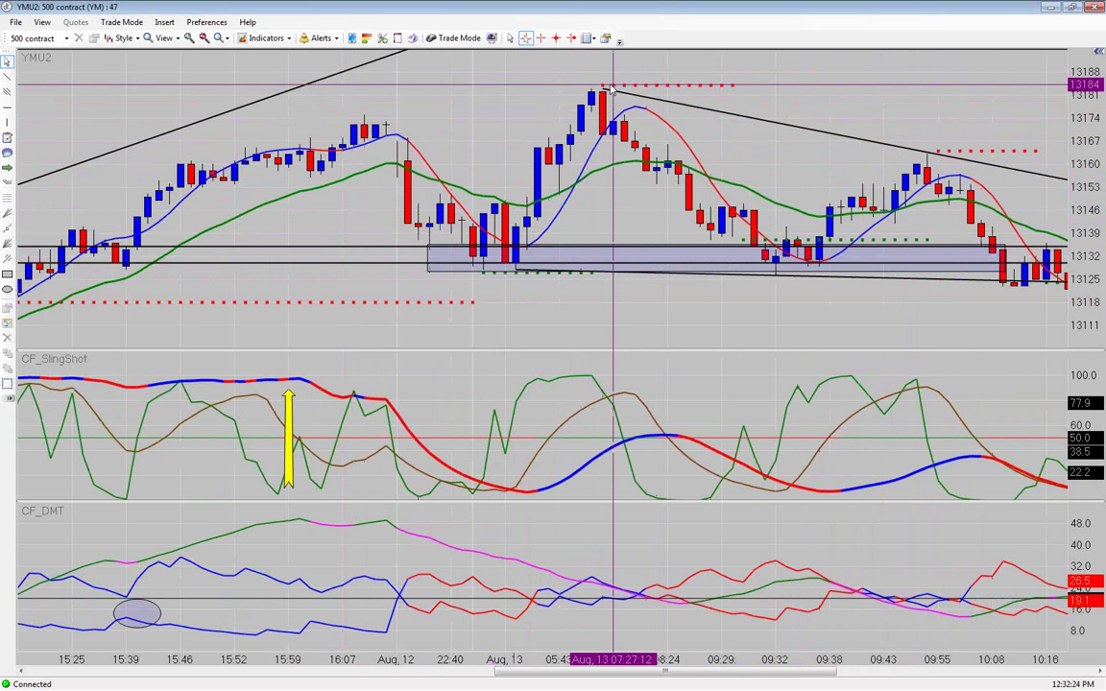
{"action": "scroll", "coordinate": [611, 207], "scroll_direction": "down", "scroll_amount": 3}
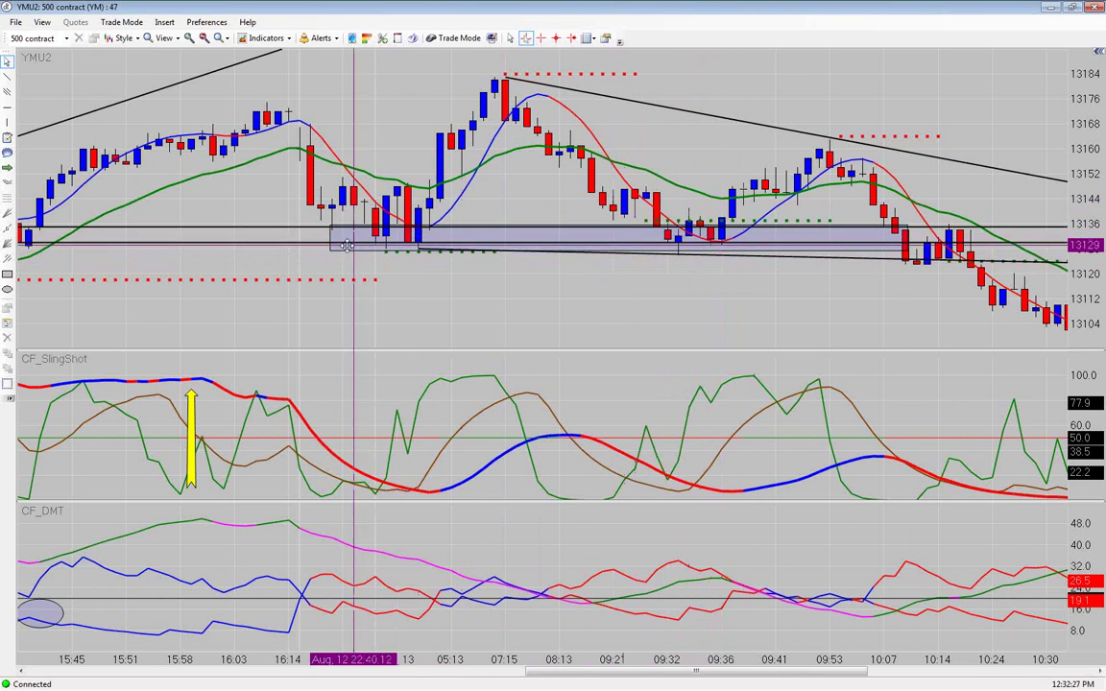
{"action": "left_click", "coordinate": [903, 233]}
{"action": "left_click", "coordinate": [914, 269]}
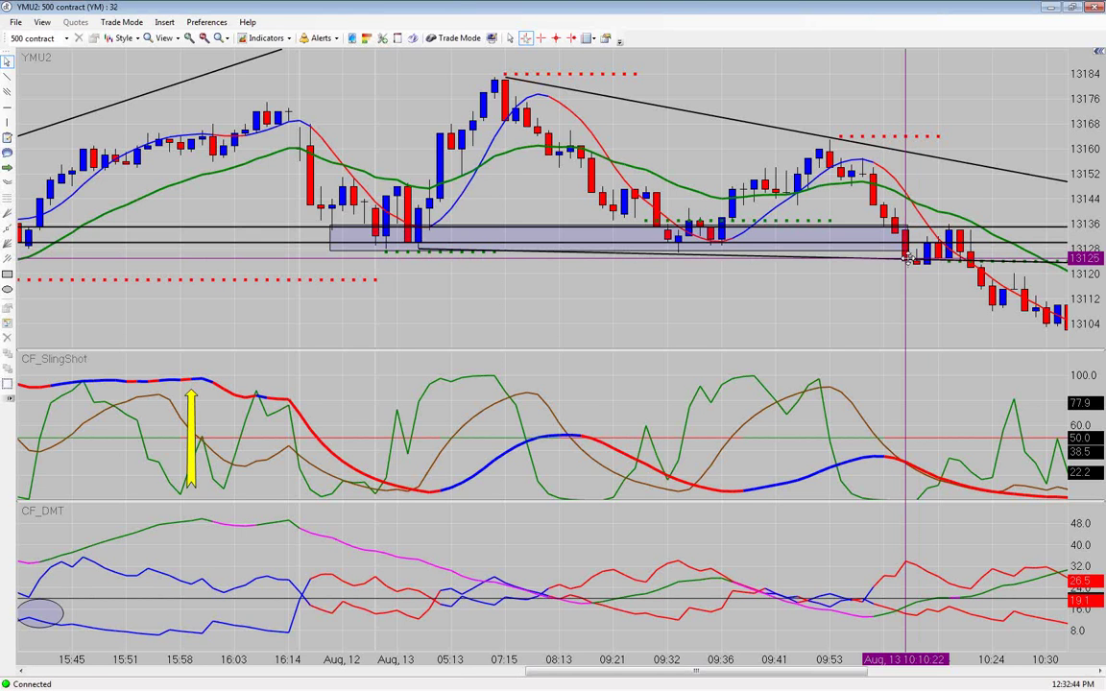
{"action": "scroll", "coordinate": [905, 257], "scroll_direction": "down", "scroll_amount": 5}
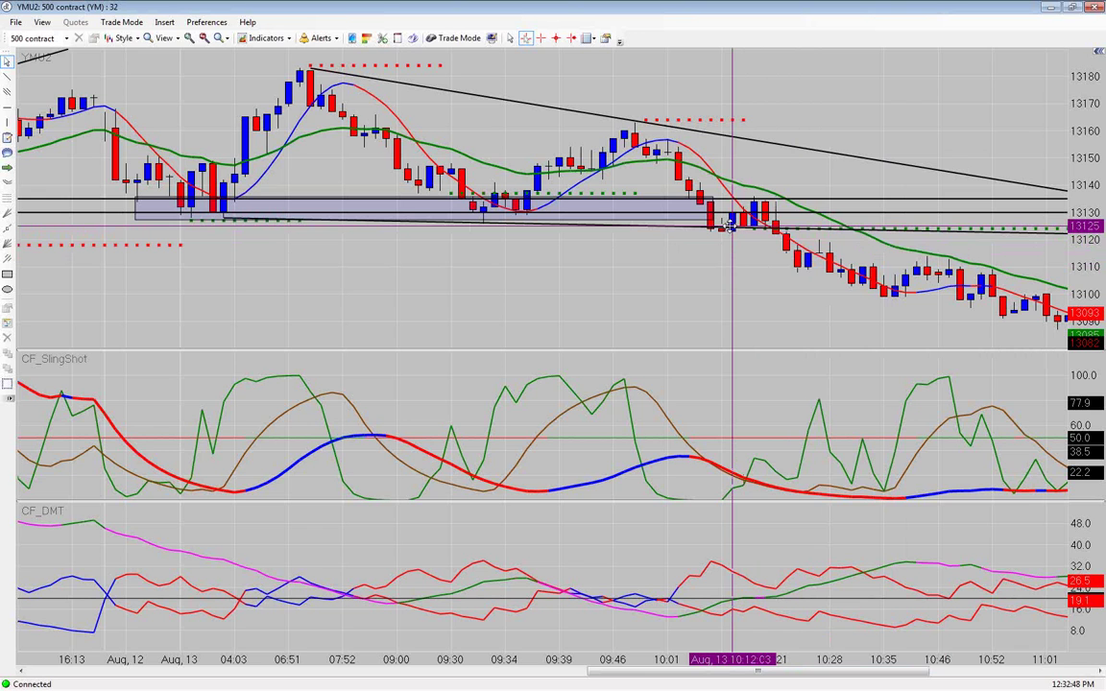
{"action": "scroll", "coordinate": [732, 222], "scroll_direction": "down", "scroll_amount": 12}
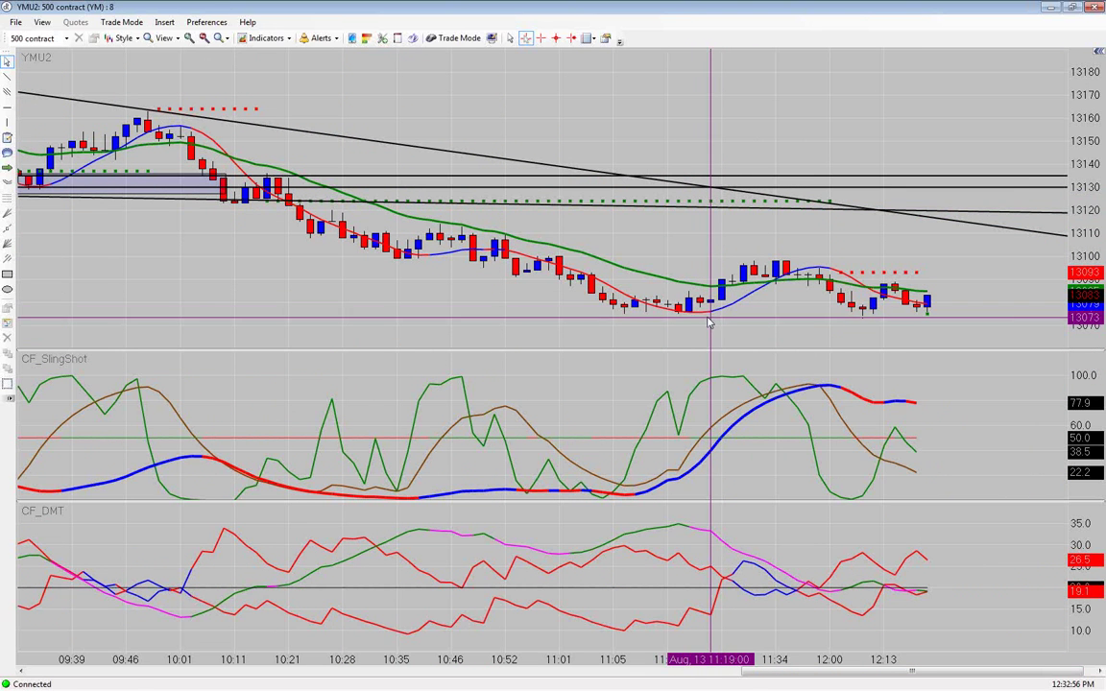
Draw a yellow down arrow at the 10:44 SlingShot peak, then restore the YMU2 window
{"action": "scroll", "coordinate": [553, 326], "scroll_direction": "right", "scroll_amount": 3}
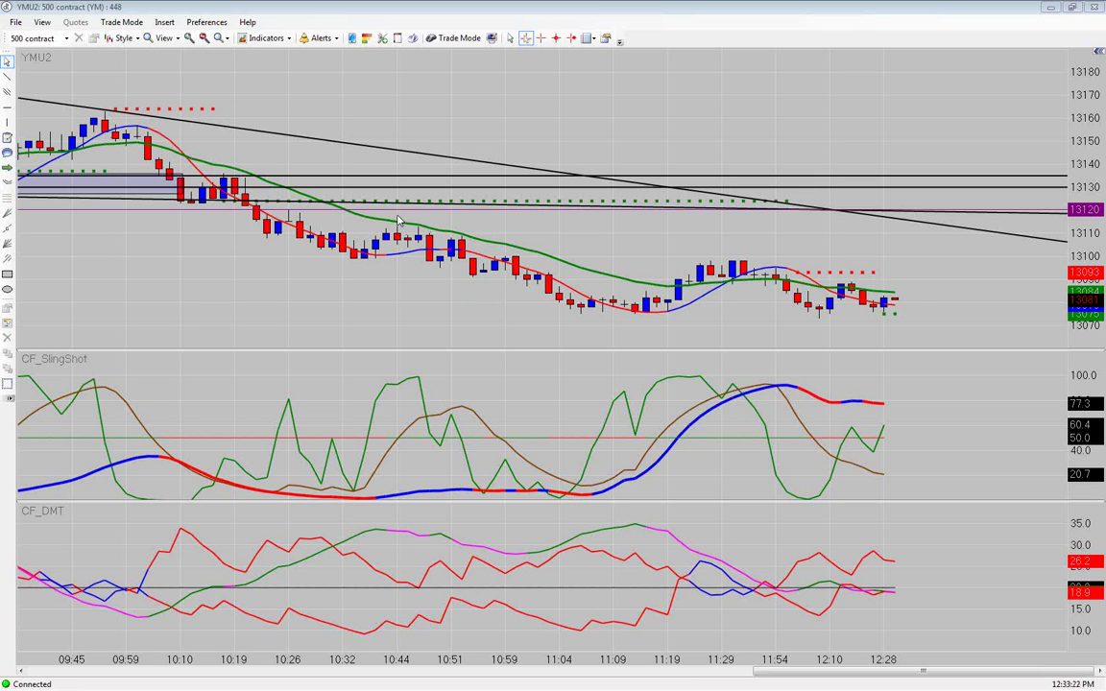
{"action": "left_click", "coordinate": [8, 167]}
{"action": "left_click", "coordinate": [396, 384]}
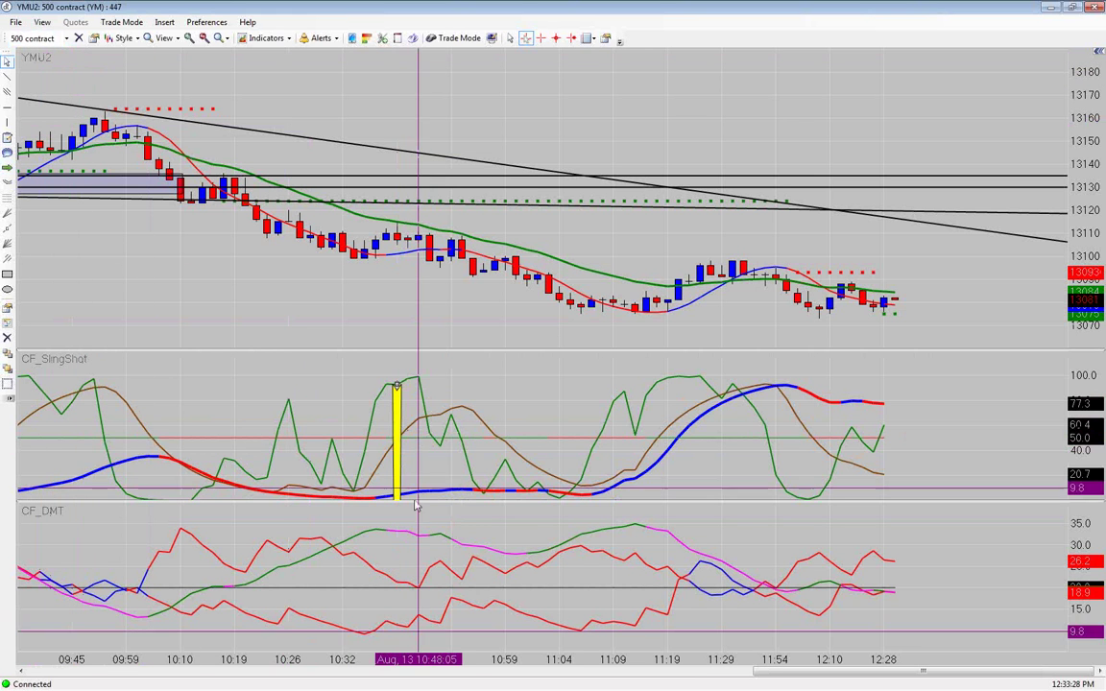
{"action": "left_click", "coordinate": [394, 590]}
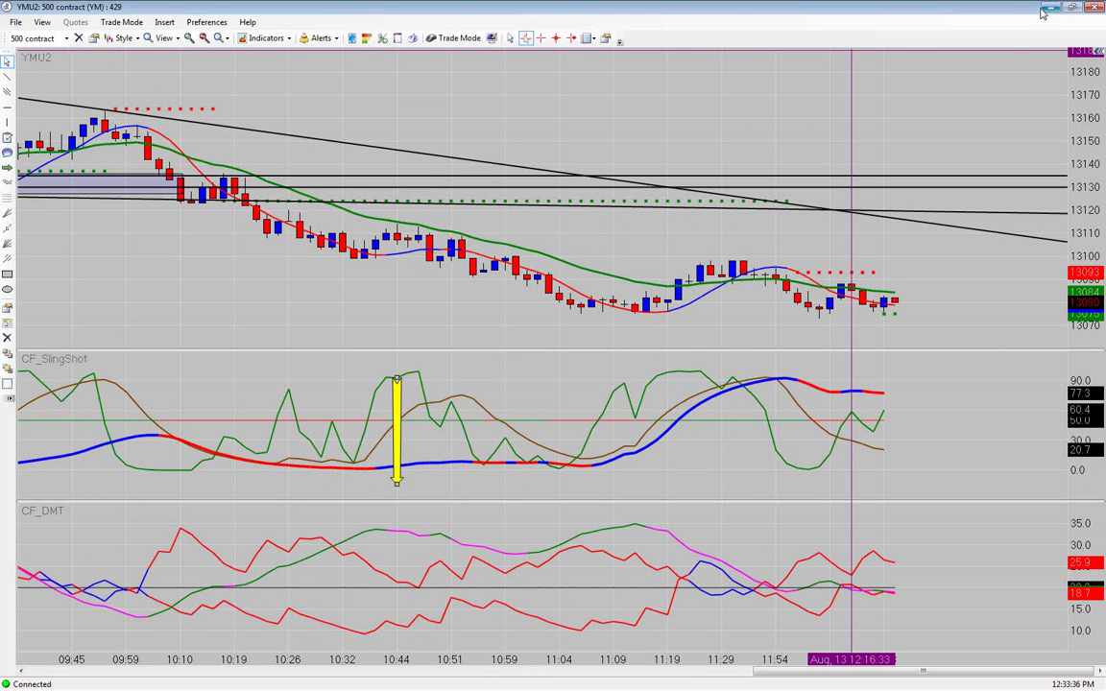
{"action": "left_click", "coordinate": [1073, 8]}
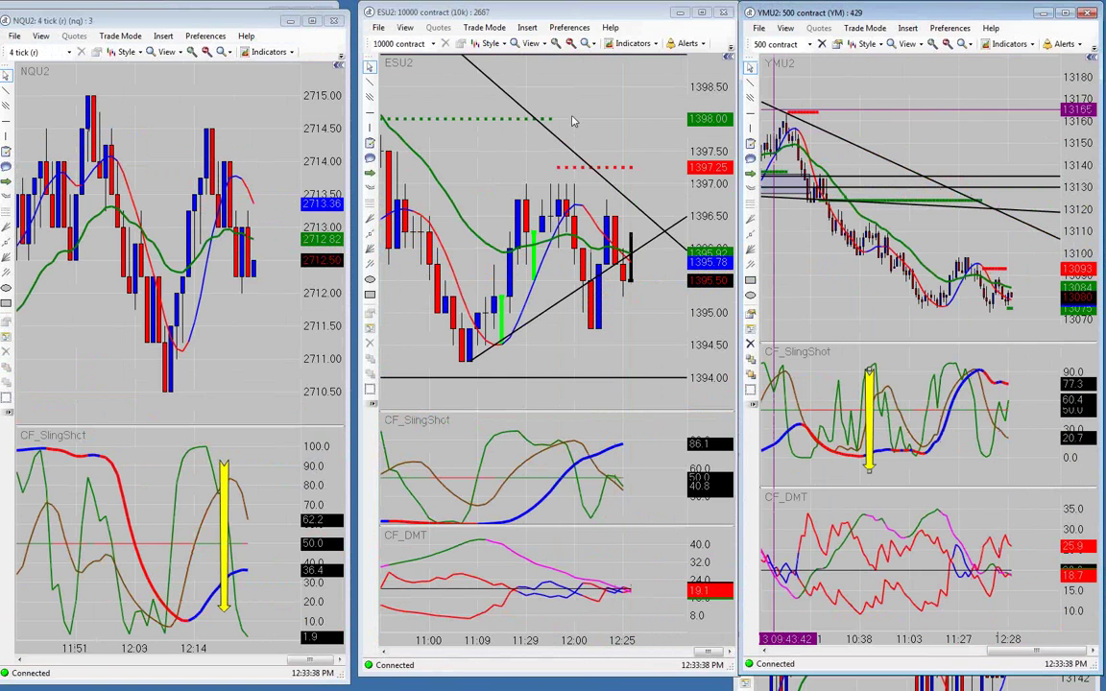
Maximize the ESU2 chart and zoom out twice to include bars back to Aug 12 afternoon
{"action": "left_click", "coordinate": [704, 13]}
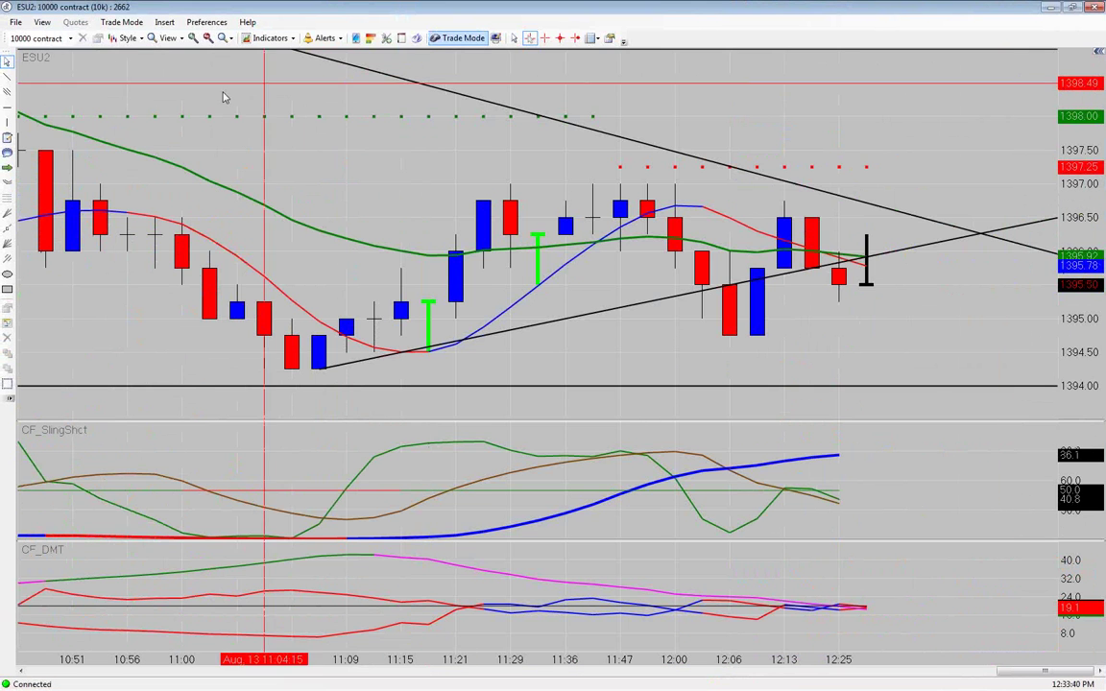
{"action": "left_click", "coordinate": [209, 39]}
{"action": "left_click", "coordinate": [209, 39]}
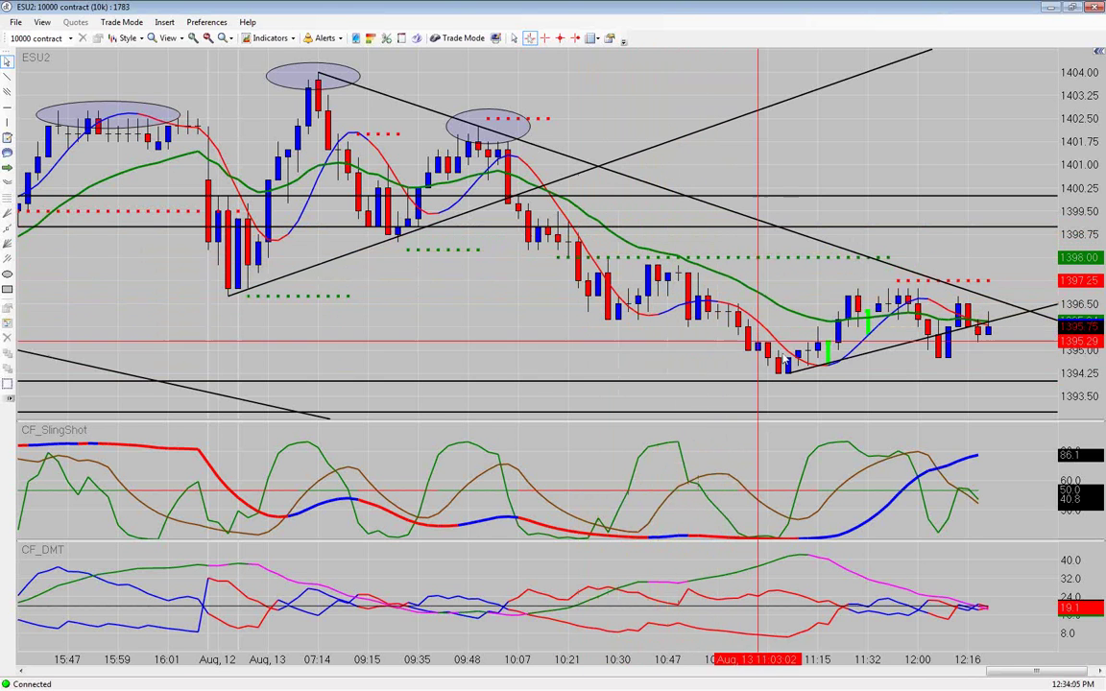
{"action": "scroll", "coordinate": [739, 355], "scroll_direction": "down", "scroll_amount": 3}
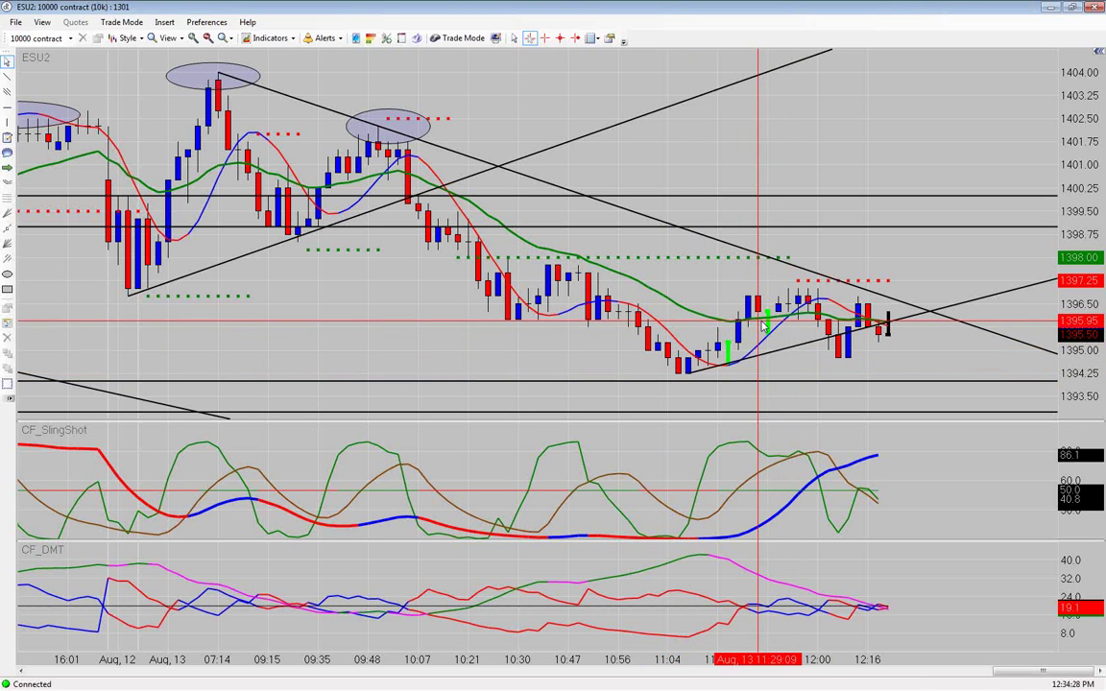
{"action": "scroll", "coordinate": [317, 333], "scroll_direction": "up", "scroll_amount": 5}
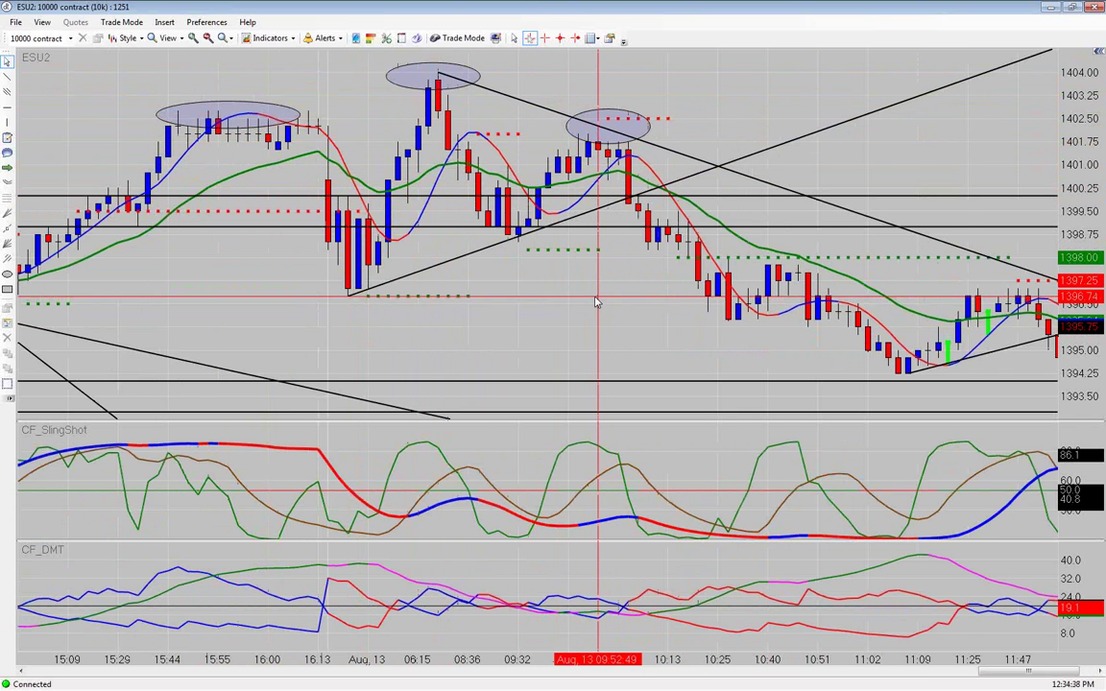
{"action": "scroll", "coordinate": [596, 302], "scroll_direction": "down", "scroll_amount": 3}
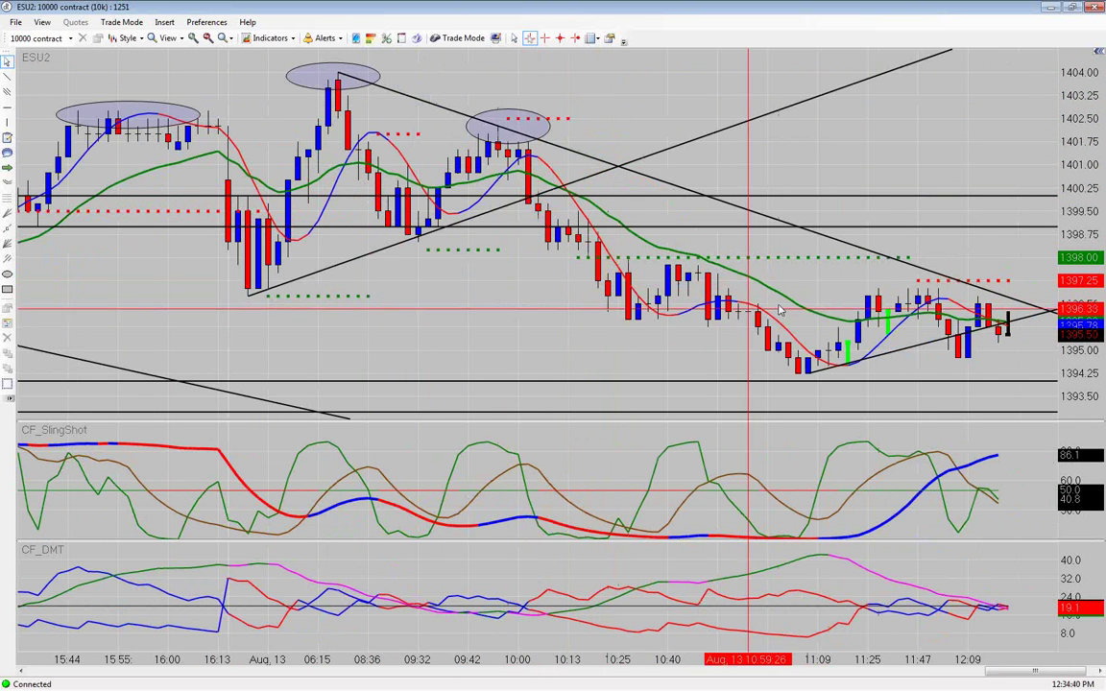
Switch ESU2 to 50000-contract bars, then back to 10000-contract bars
{"action": "left_click", "coordinate": [66, 37]}
{"action": "left_click", "coordinate": [39, 190]}
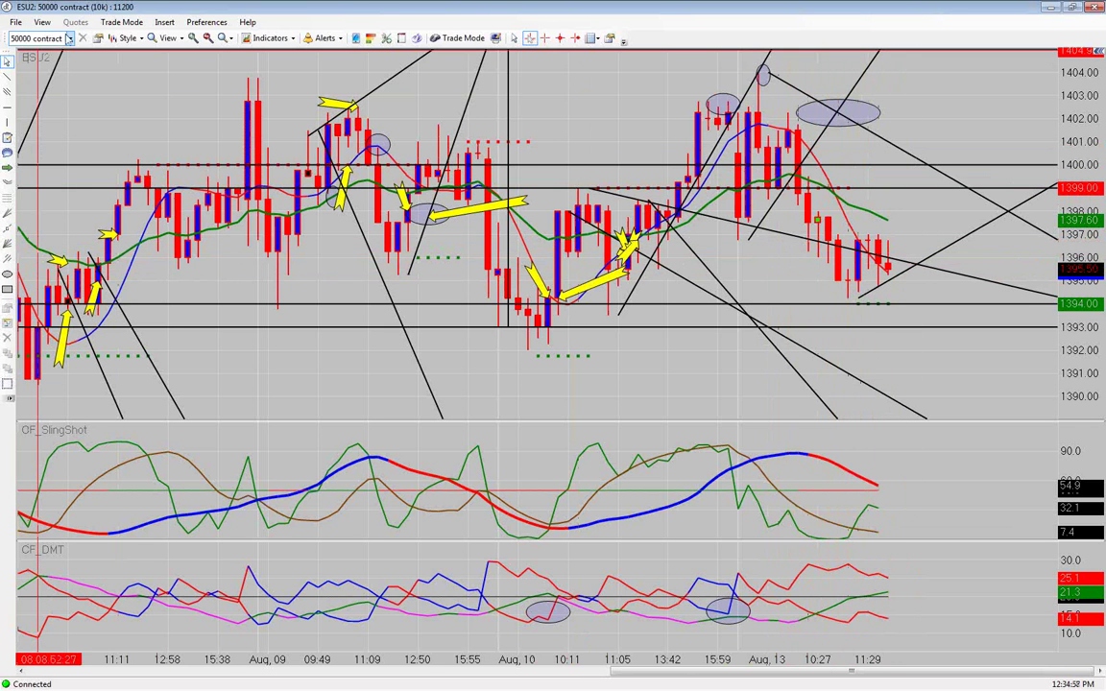
{"action": "left_click", "coordinate": [70, 38]}
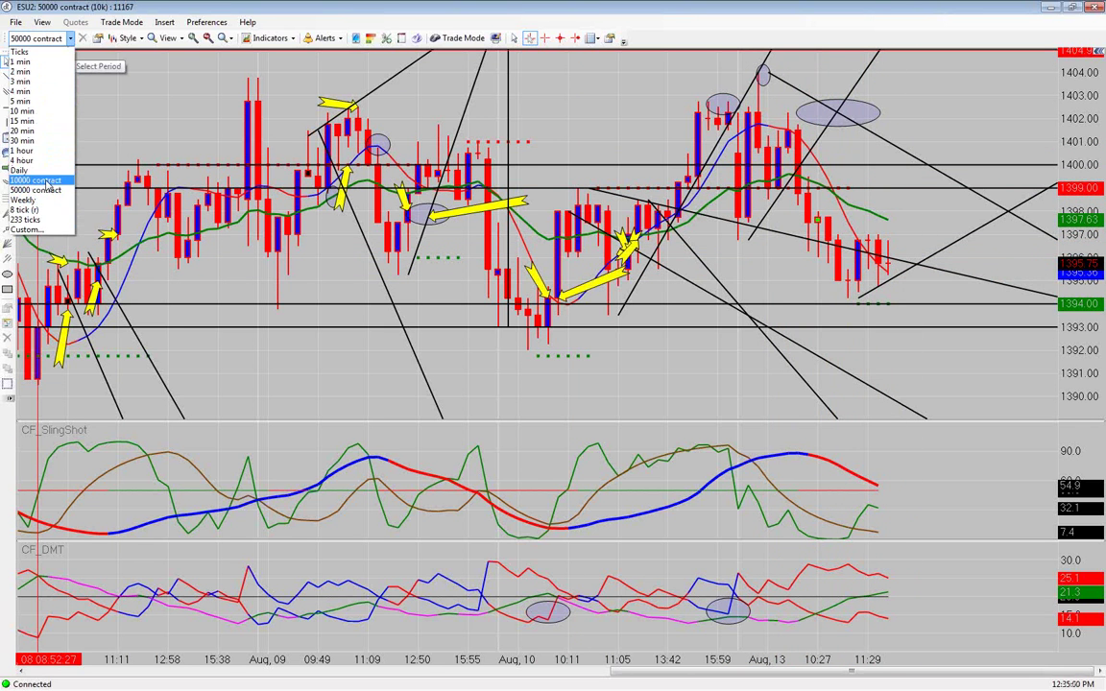
{"action": "left_click", "coordinate": [36, 180]}
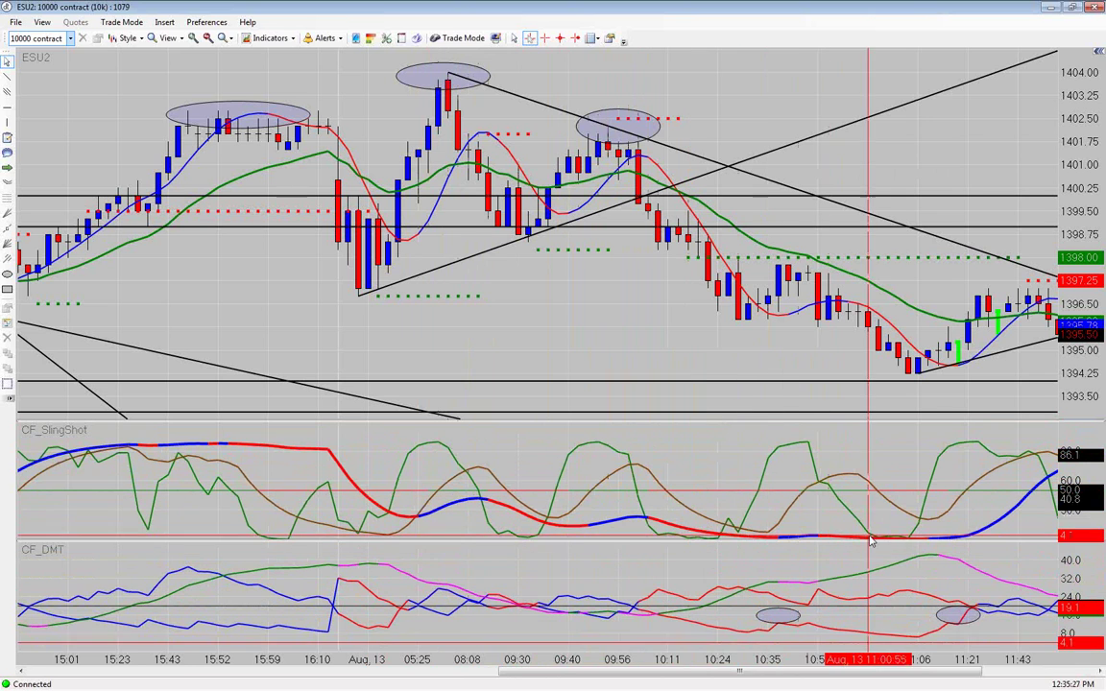
Restore the ESU2 window beside the others and maximize the NQU2 4-tick chart
{"action": "scroll", "coordinate": [872, 538], "scroll_direction": "down", "scroll_amount": 3}
{"action": "scroll", "coordinate": [873, 540], "scroll_direction": "down", "scroll_amount": 3}
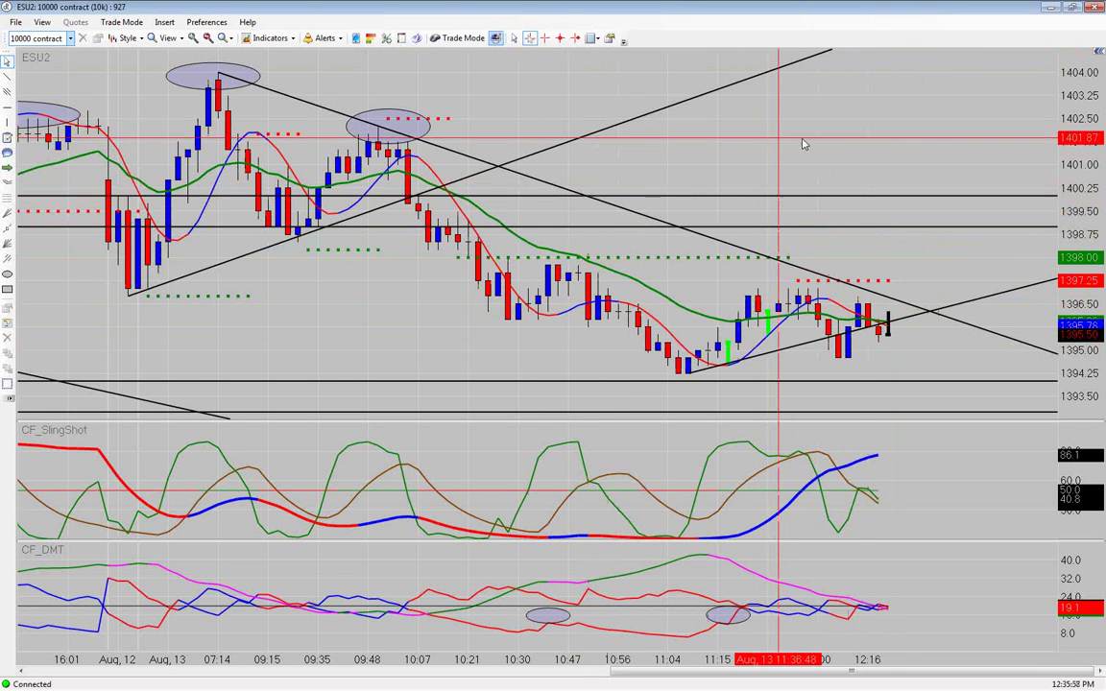
{"action": "left_click", "coordinate": [1076, 8]}
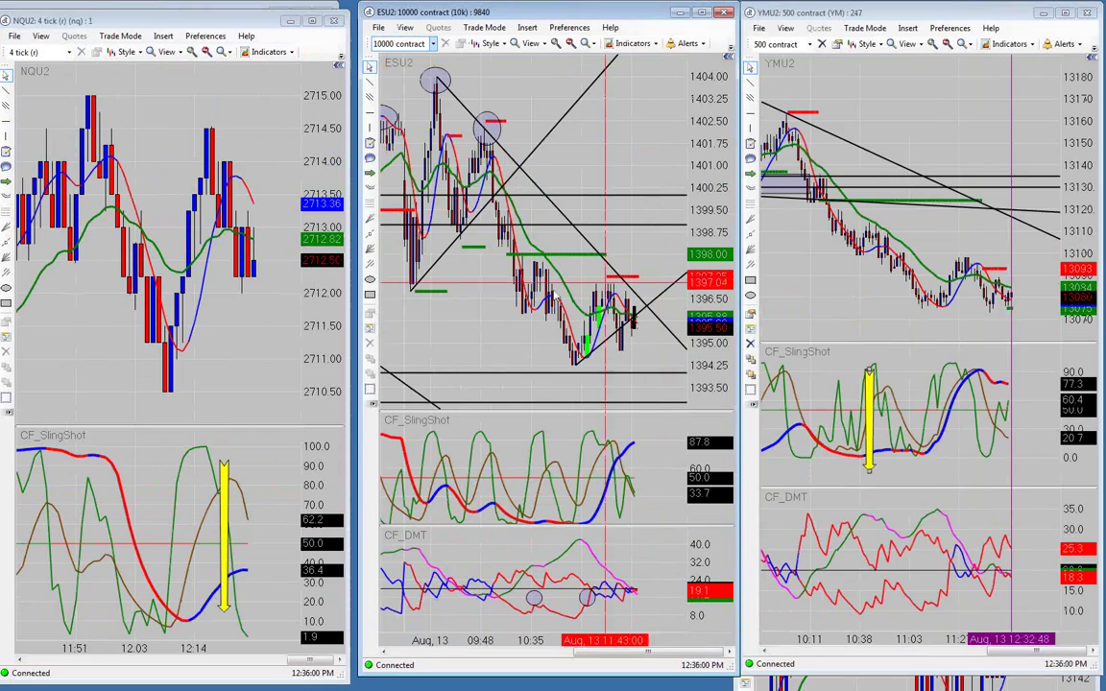
{"action": "left_click", "coordinate": [311, 21]}
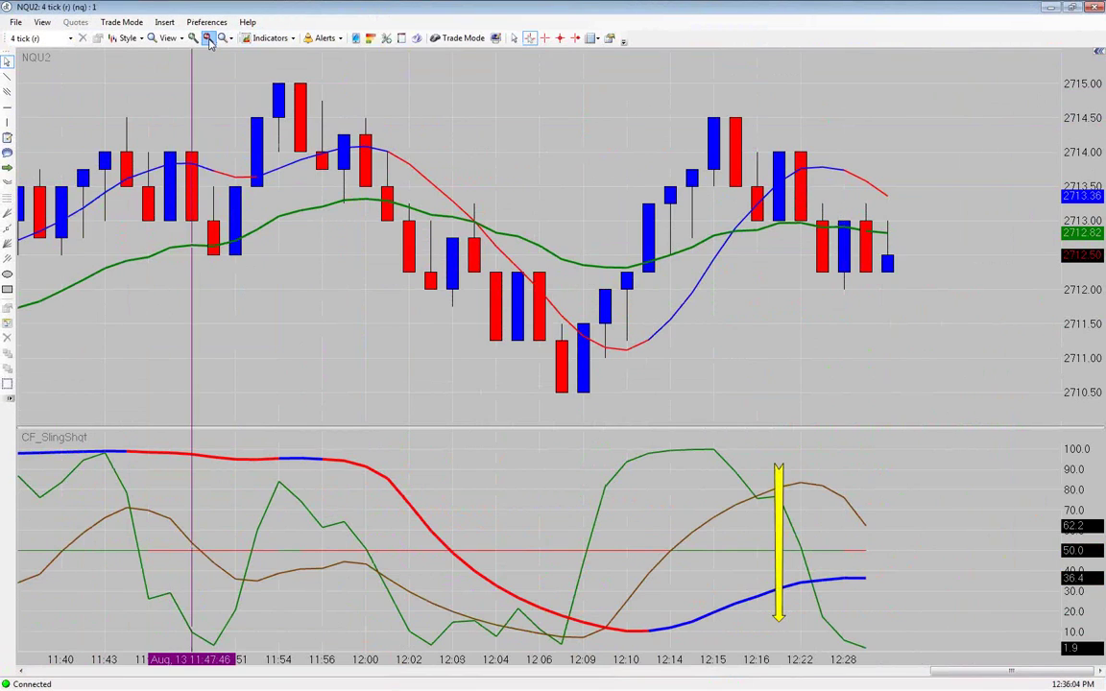
Zoom out NQU2, review earlier bars and the 11:51 pullback, then return to the latest bars
{"action": "left_click", "coordinate": [208, 38]}
{"action": "scroll", "coordinate": [211, 240], "scroll_direction": "up", "scroll_amount": 10}
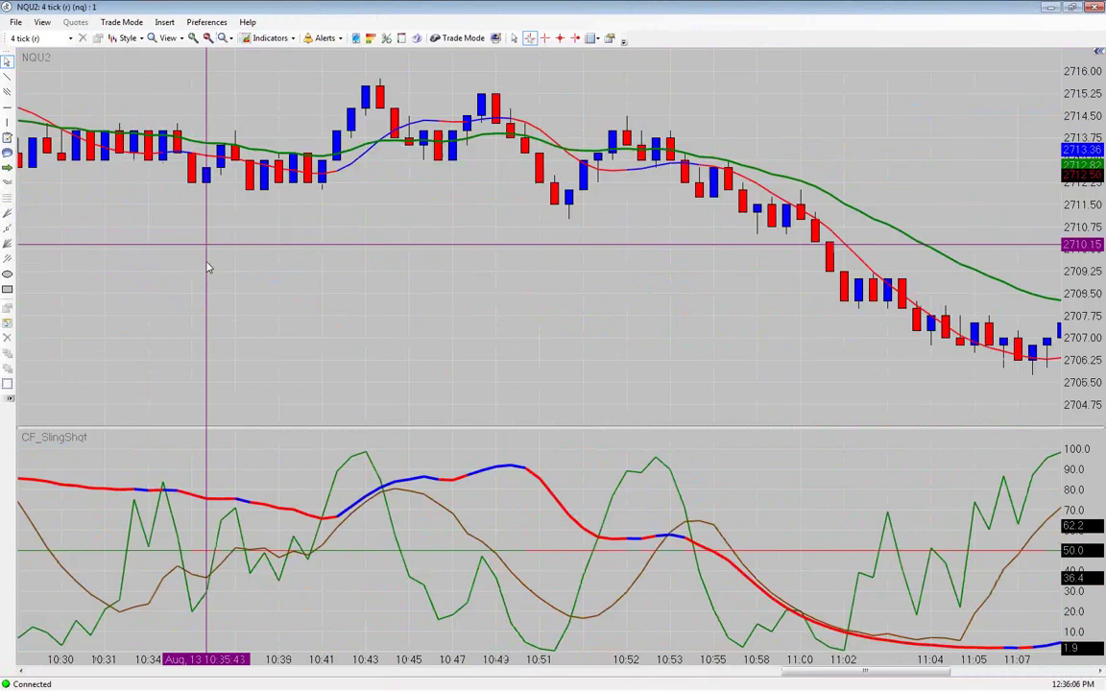
{"action": "scroll", "coordinate": [207, 268], "scroll_direction": "up", "scroll_amount": 10}
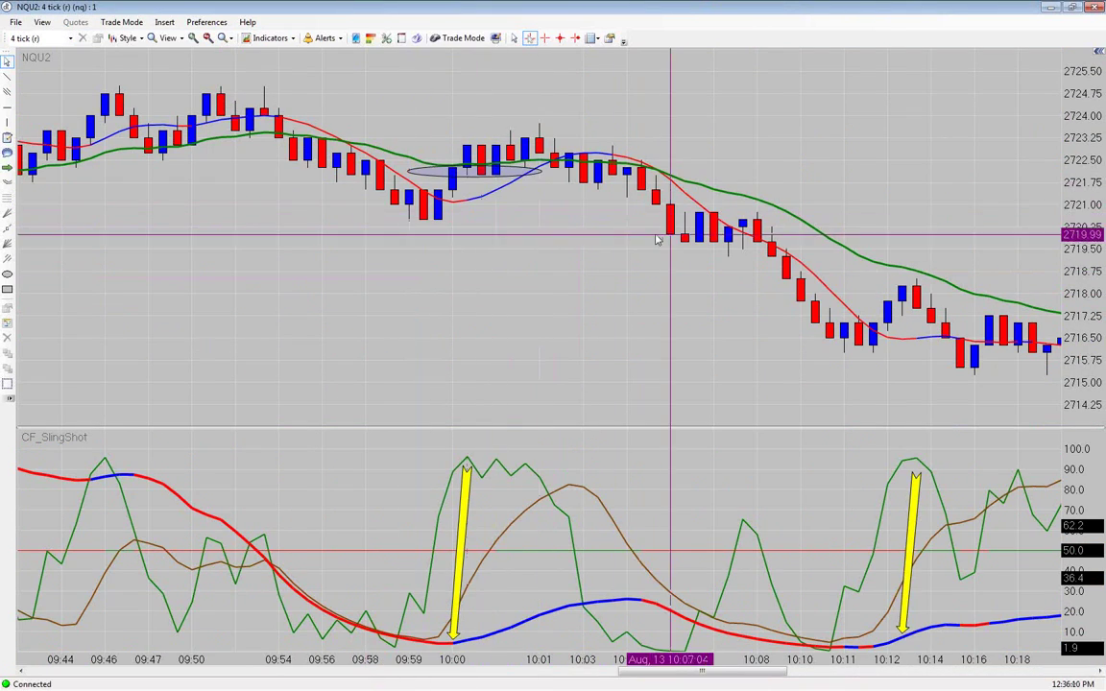
{"action": "scroll", "coordinate": [125, 305], "scroll_direction": "up", "scroll_amount": 8}
{"action": "scroll", "coordinate": [127, 307], "scroll_direction": "down", "scroll_amount": 8}
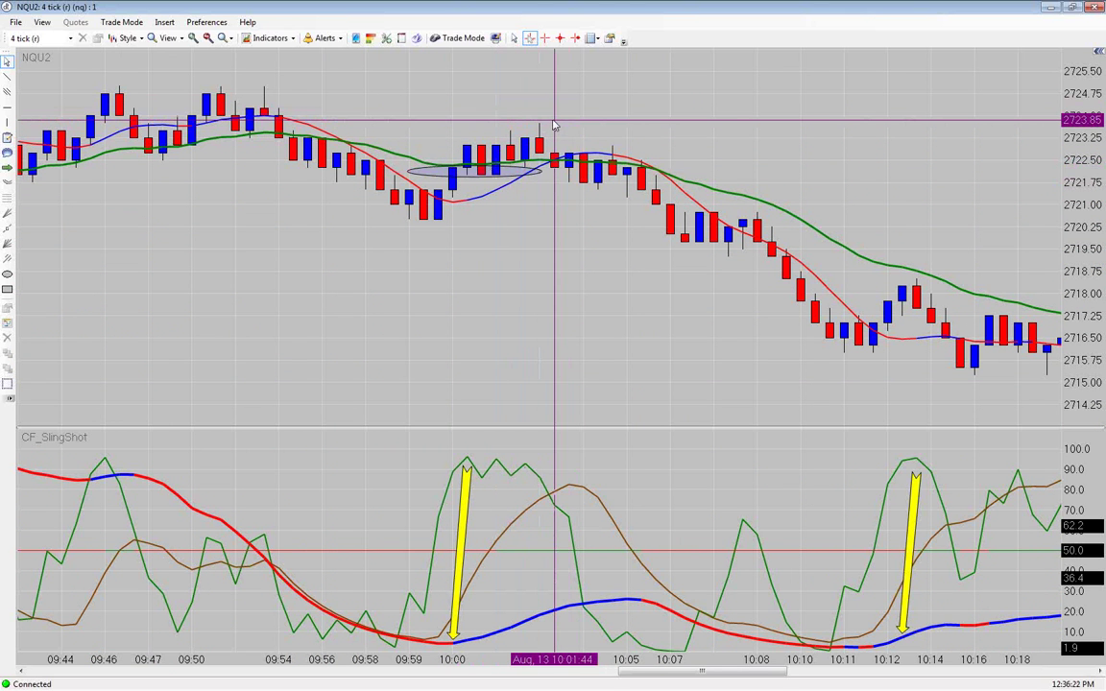
{"action": "scroll", "coordinate": [553, 125], "scroll_direction": "down", "scroll_amount": 5}
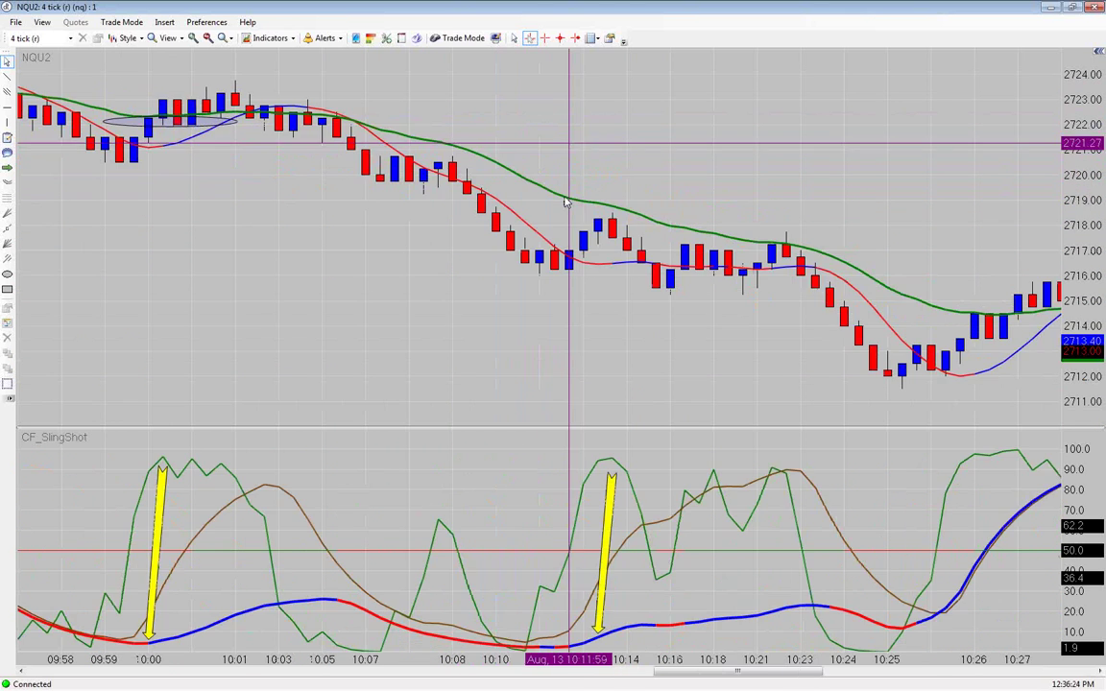
{"action": "scroll", "coordinate": [486, 204], "scroll_direction": "down", "scroll_amount": 10}
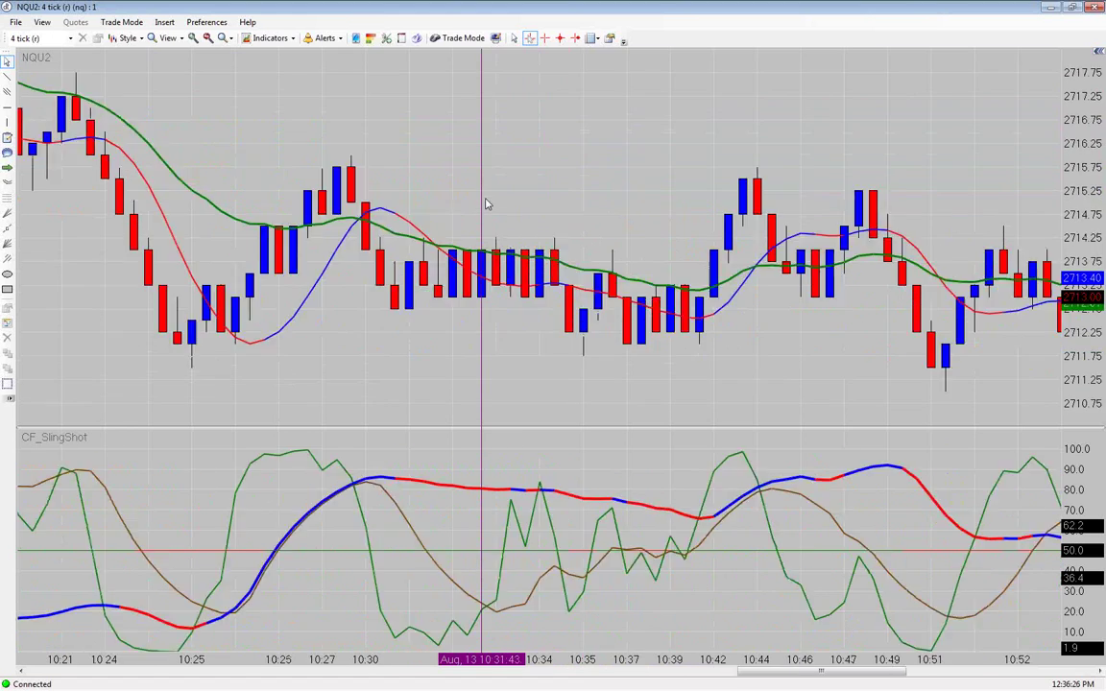
{"action": "scroll", "coordinate": [486, 203], "scroll_direction": "down", "scroll_amount": 10}
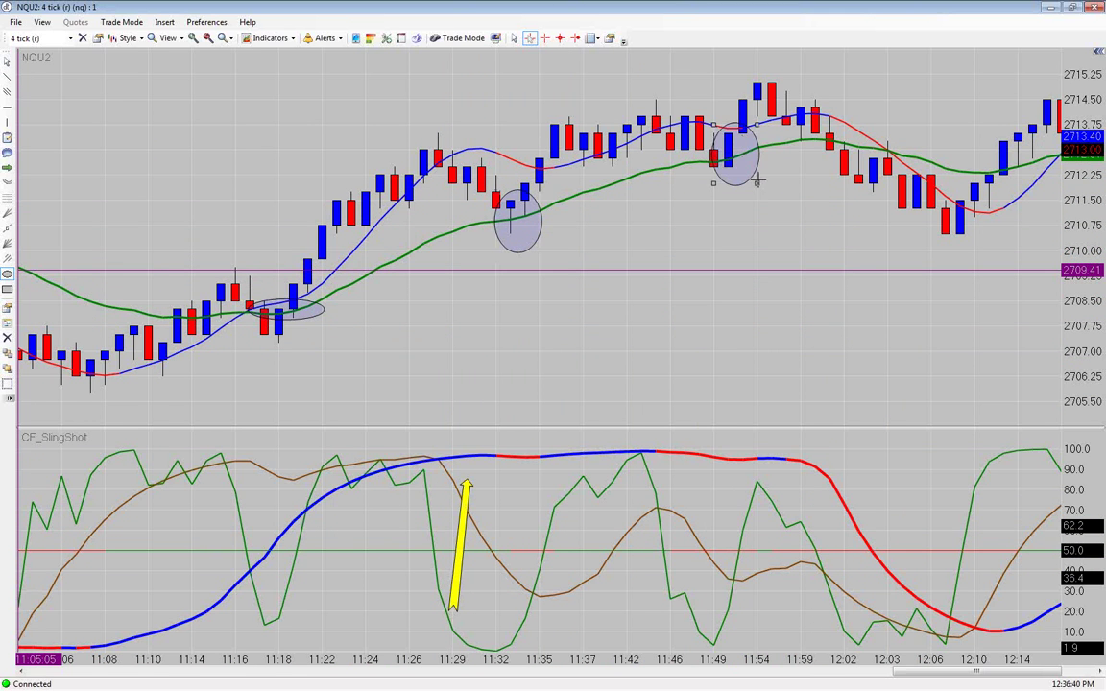
{"action": "scroll", "coordinate": [754, 309], "scroll_direction": "down", "scroll_amount": 5}
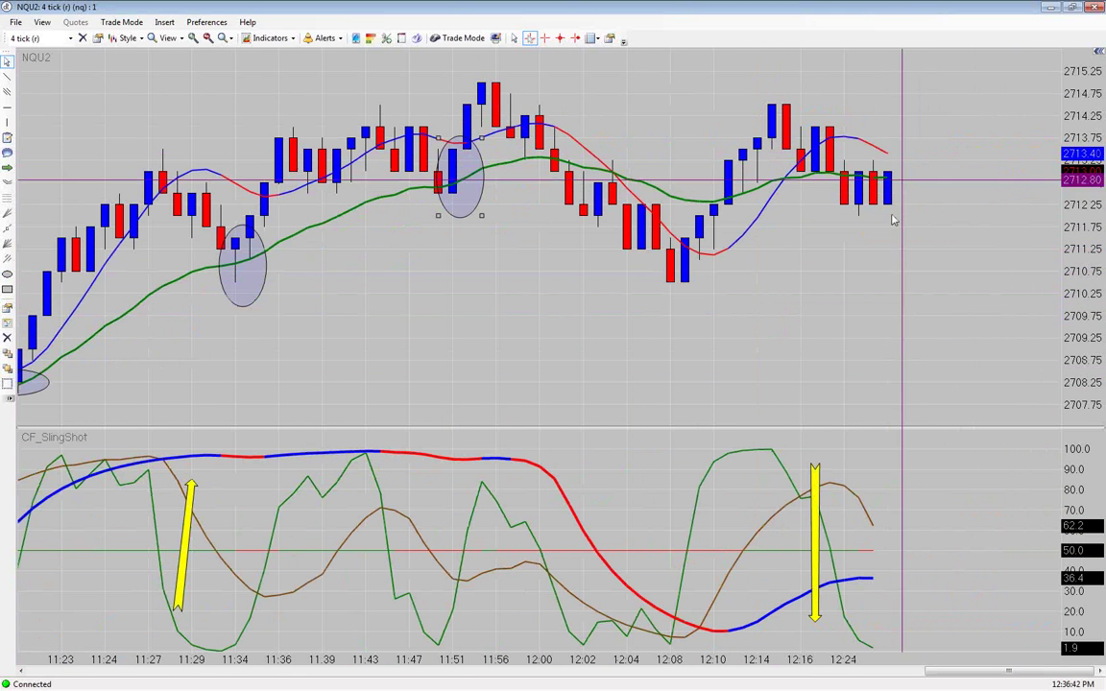
Restore the NQU2 window and bring the GCLU2 chart to the front full-screen
{"action": "left_click", "coordinate": [1073, 6]}
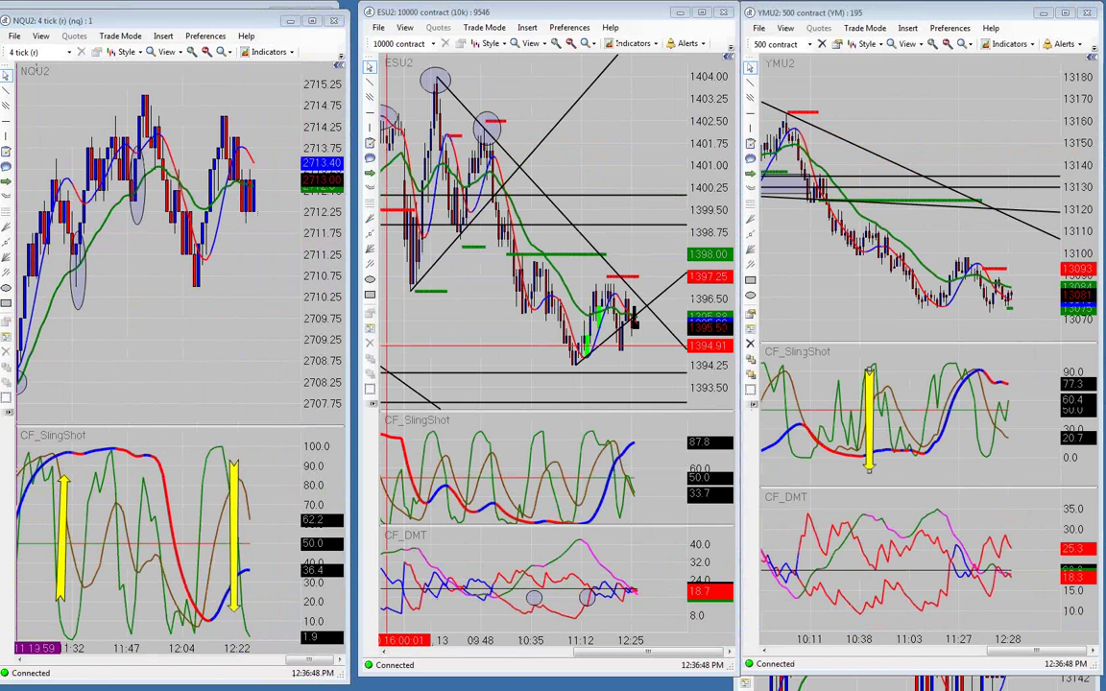
{"action": "key", "text": "alt+Tab"}
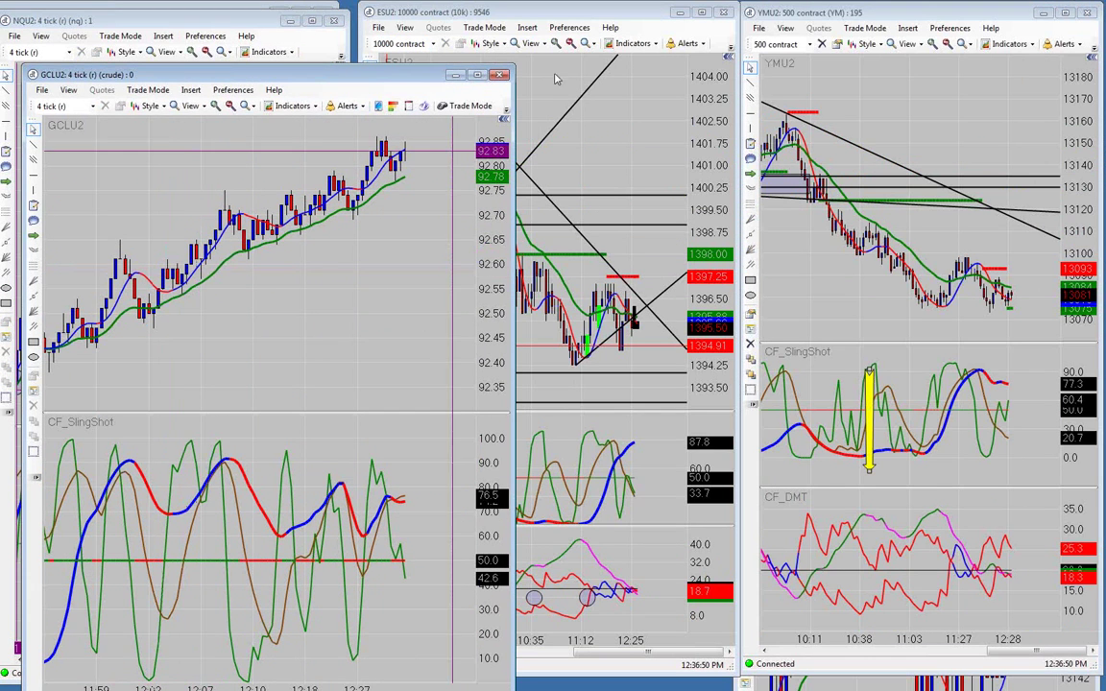
{"action": "left_click", "coordinate": [478, 76]}
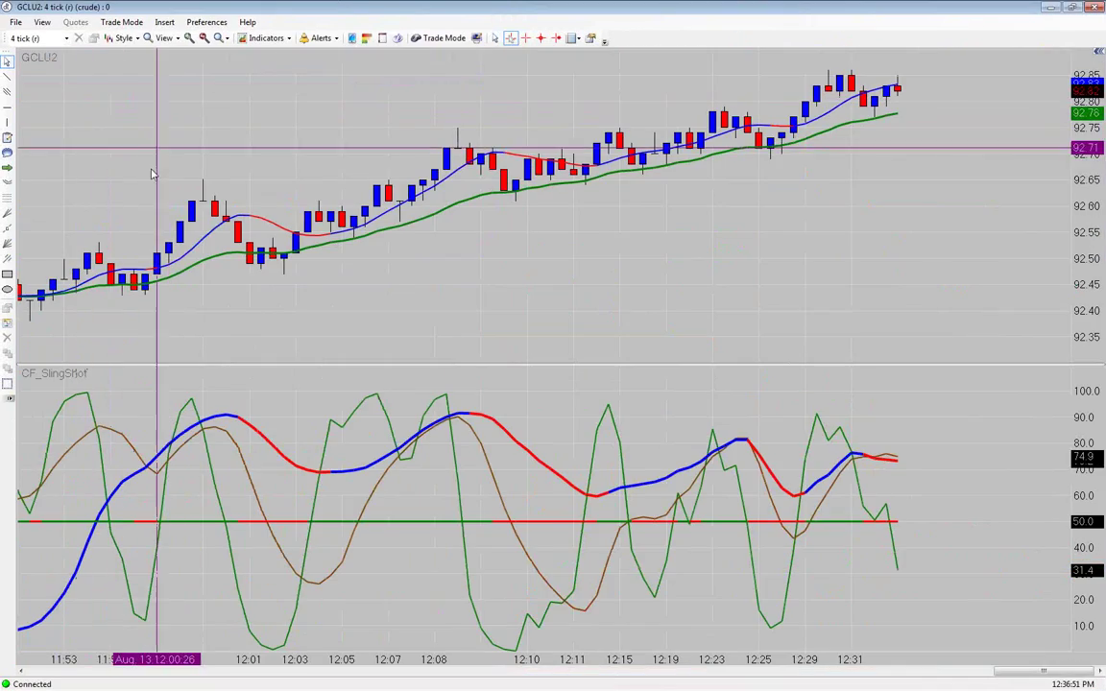
Scroll back through GCLU2's earlier bars and return to the 11:28–12:36 uptrend
{"action": "scroll", "coordinate": [196, 105], "scroll_direction": "up", "scroll_amount": 15}
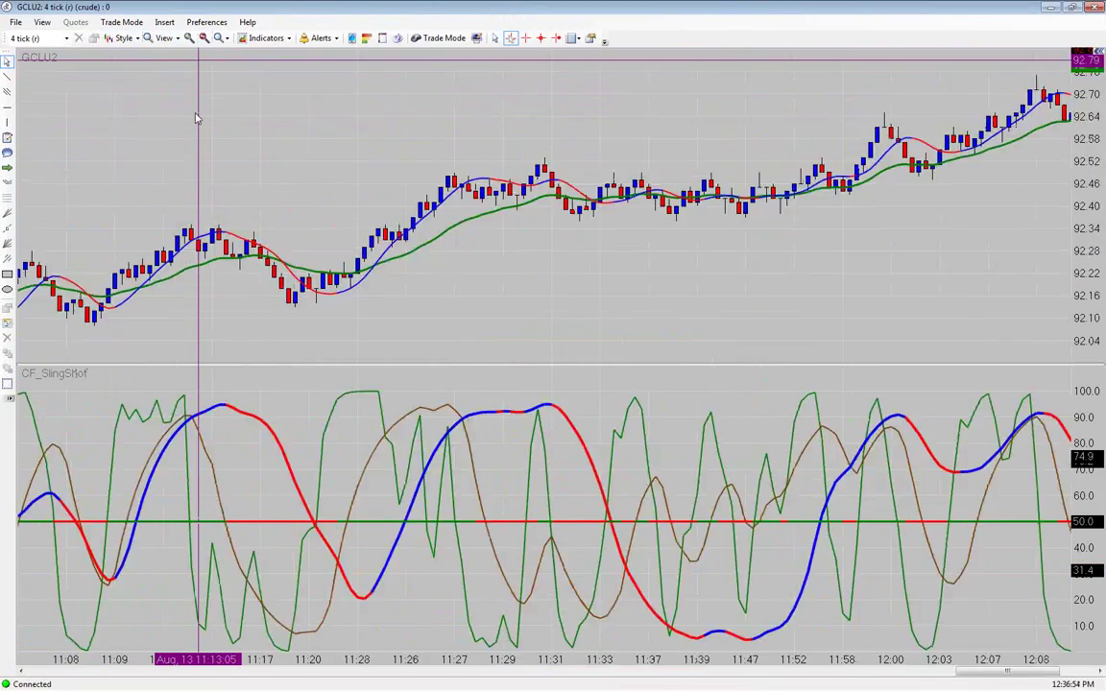
{"action": "scroll", "coordinate": [197, 118], "scroll_direction": "up", "scroll_amount": 10}
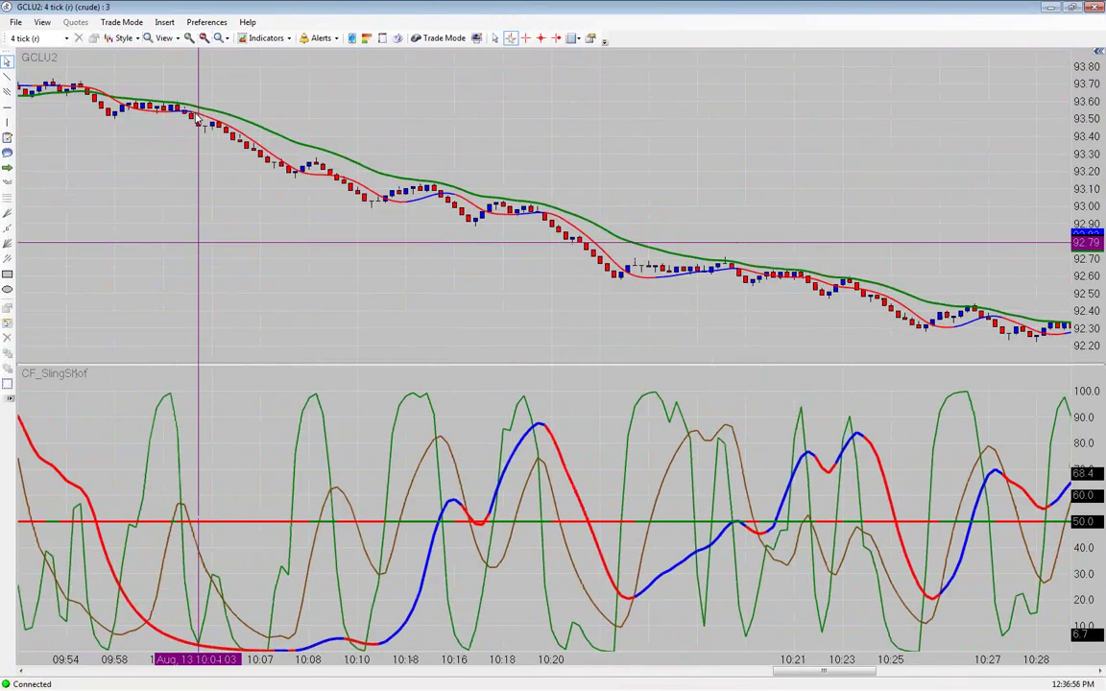
{"action": "scroll", "coordinate": [197, 118], "scroll_direction": "down", "scroll_amount": 6}
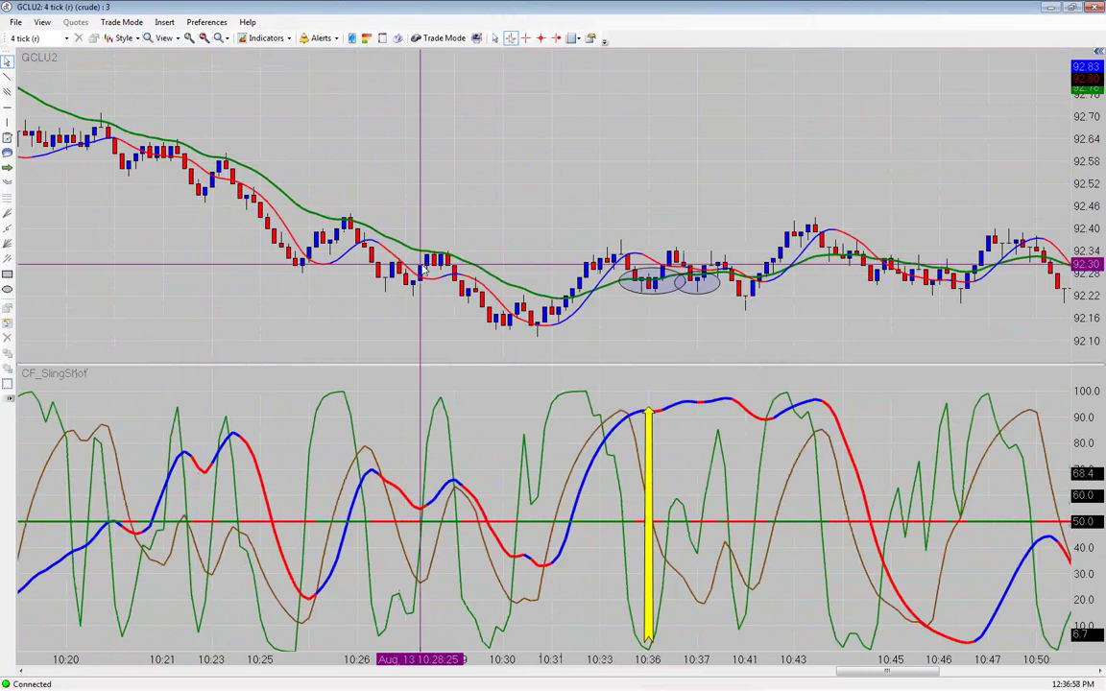
{"action": "scroll", "coordinate": [611, 136], "scroll_direction": "down", "scroll_amount": 4}
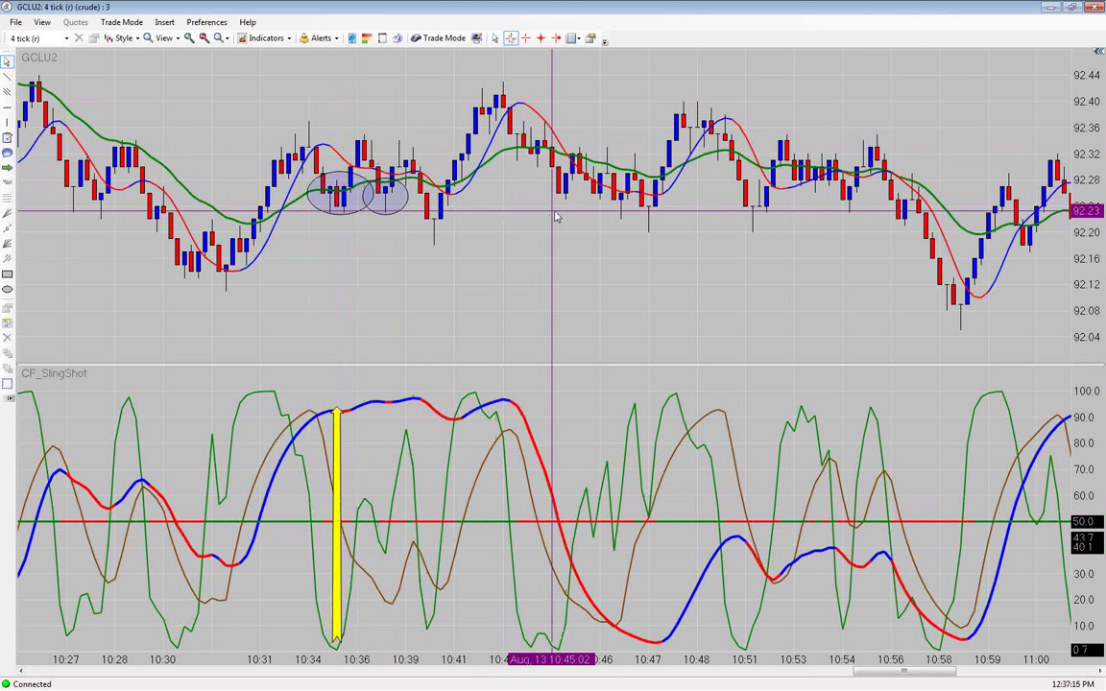
{"action": "scroll", "coordinate": [555, 217], "scroll_direction": "down", "scroll_amount": 5}
{"action": "scroll", "coordinate": [555, 217], "scroll_direction": "down", "scroll_amount": 15}
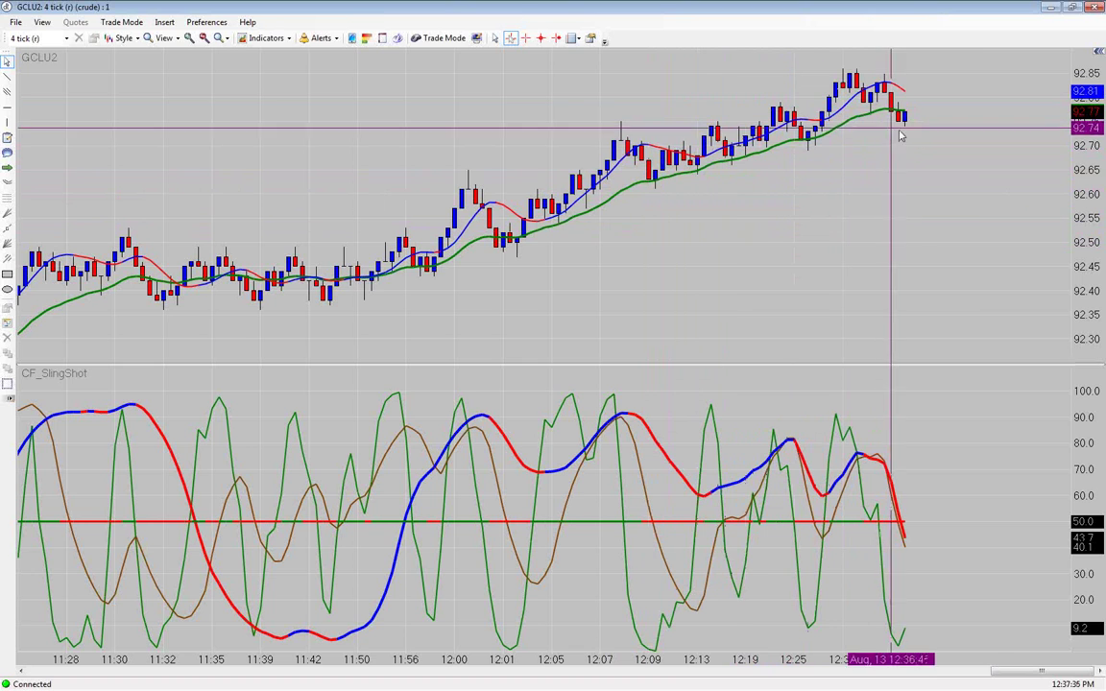
Restore and move the GCLU2 window aside, then maximize the 6EU2 euro chart
{"action": "left_click", "coordinate": [1075, 8]}
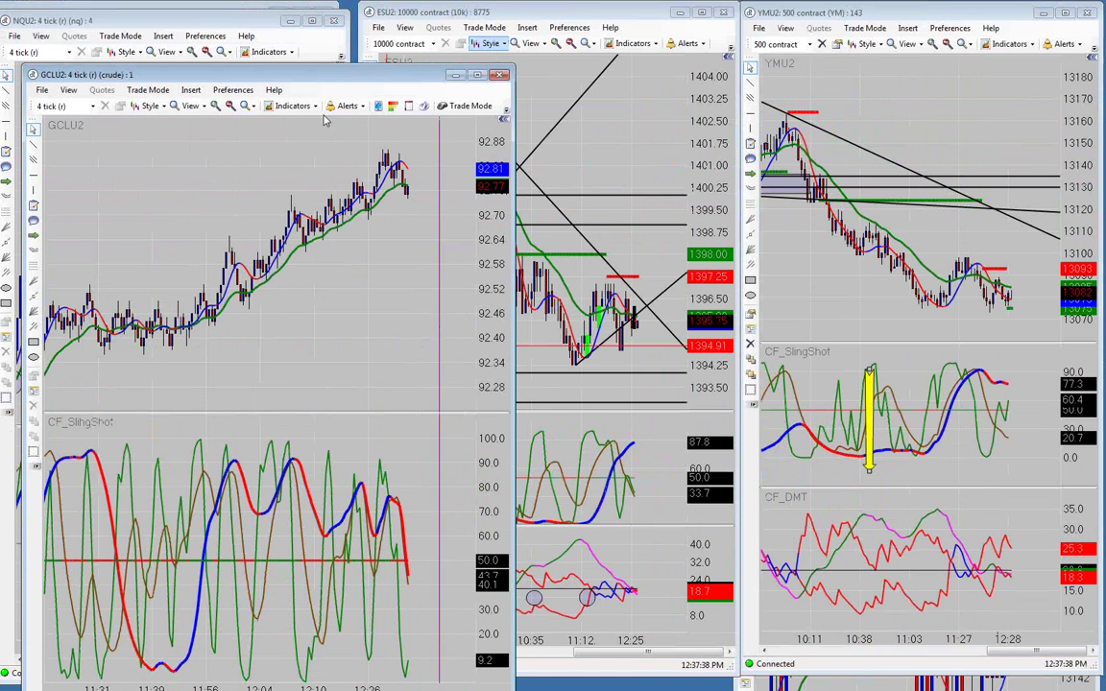
{"action": "left_click_drag", "start_coordinate": [317, 77], "coordinate": [0, 41]}
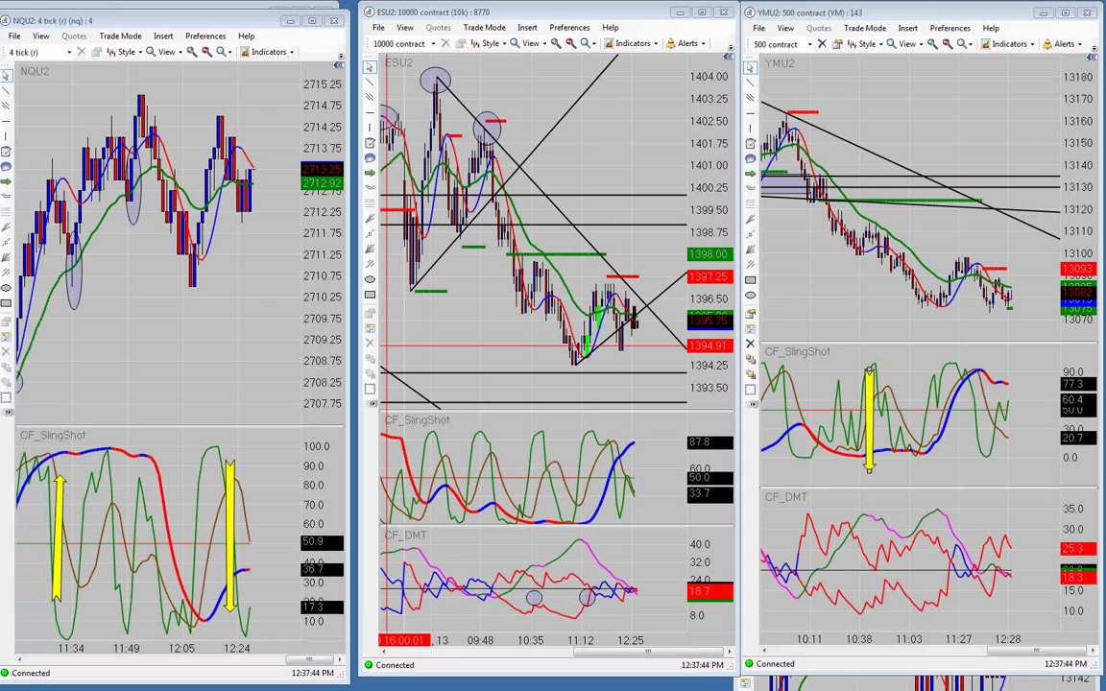
{"action": "left_click_drag", "start_coordinate": [0, 40], "coordinate": [426, 63]}
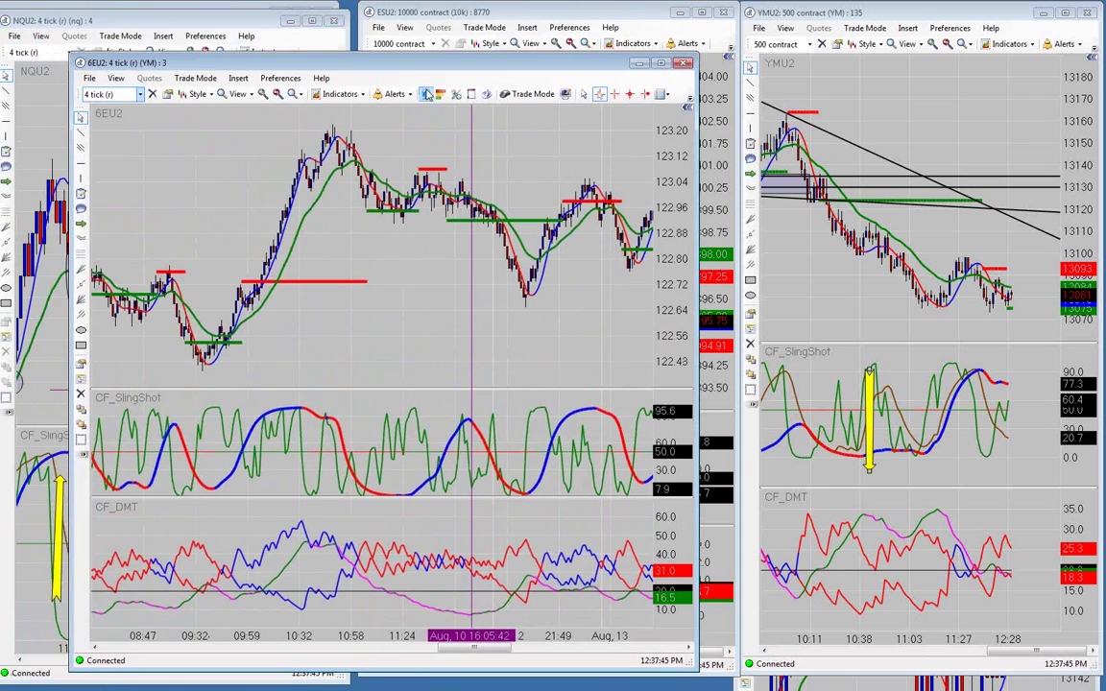
{"action": "left_click", "coordinate": [662, 64]}
Zoom in on recent 6EU2 bars, circle the 10:42 pullback, and restore the window
{"action": "scroll", "coordinate": [394, 144], "scroll_direction": "down", "scroll_amount": 10}
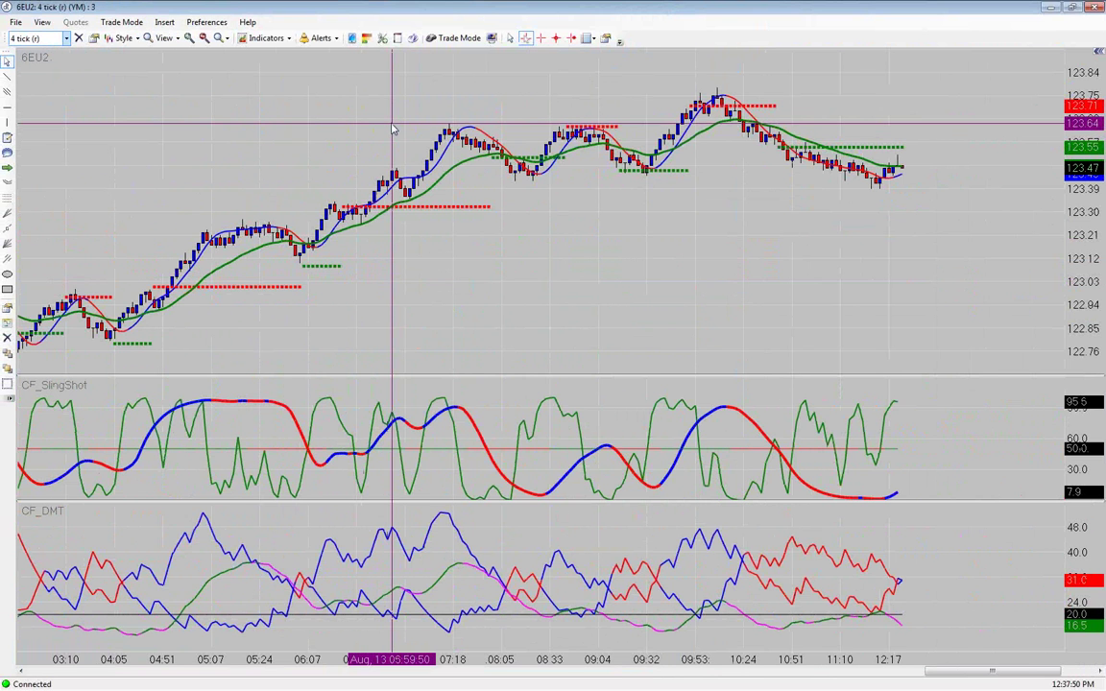
{"action": "scroll", "coordinate": [393, 129], "scroll_direction": "up", "scroll_amount": 3}
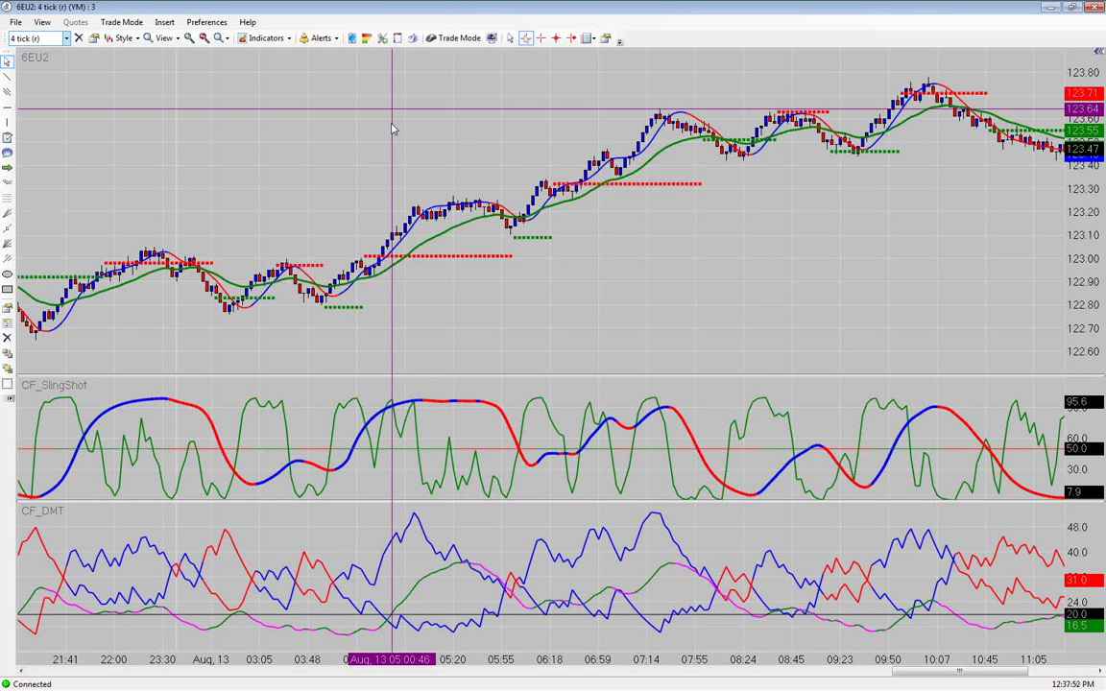
{"action": "scroll", "coordinate": [392, 129], "scroll_direction": "up", "scroll_amount": 3}
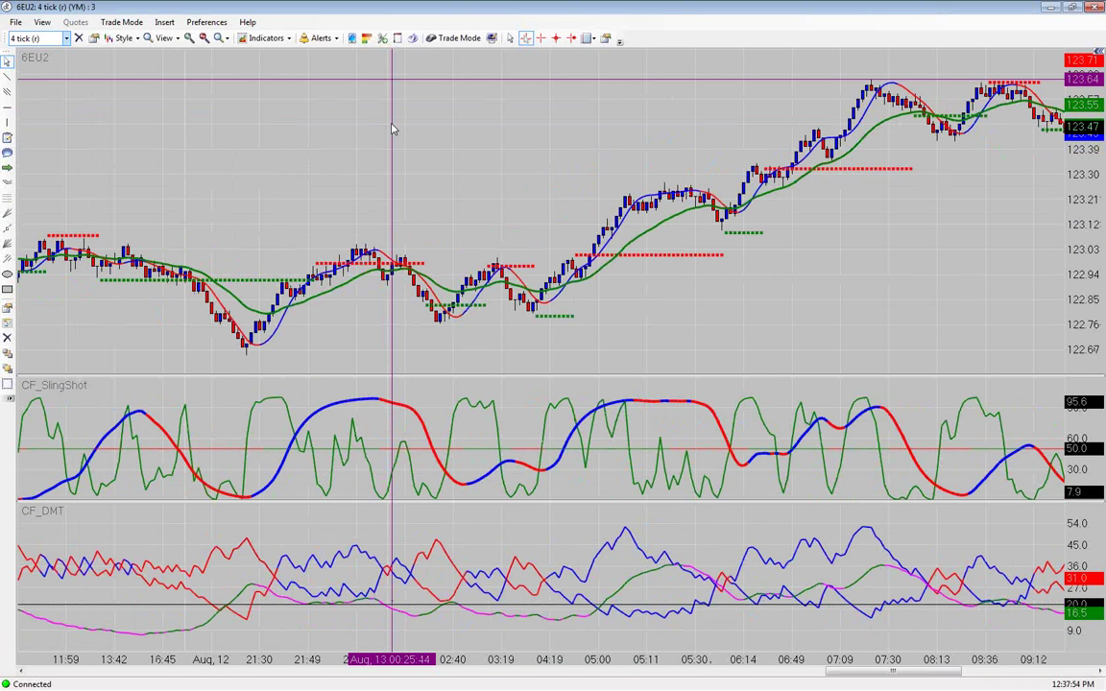
{"action": "scroll", "coordinate": [392, 129], "scroll_direction": "down", "scroll_amount": 6}
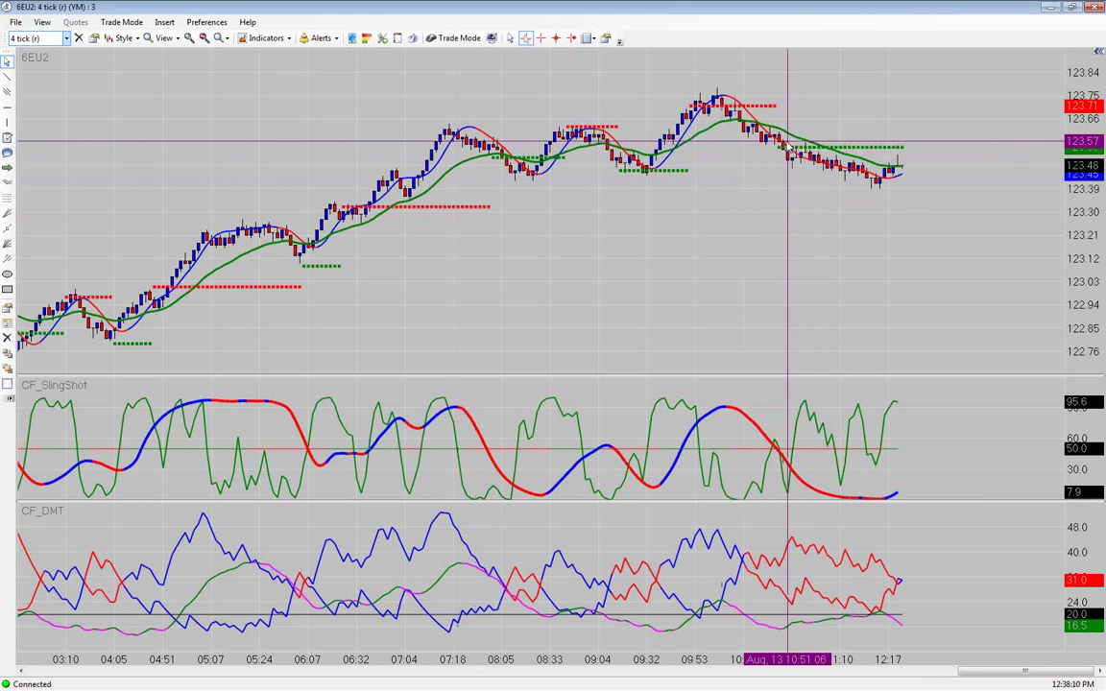
{"action": "left_click", "coordinate": [203, 37]}
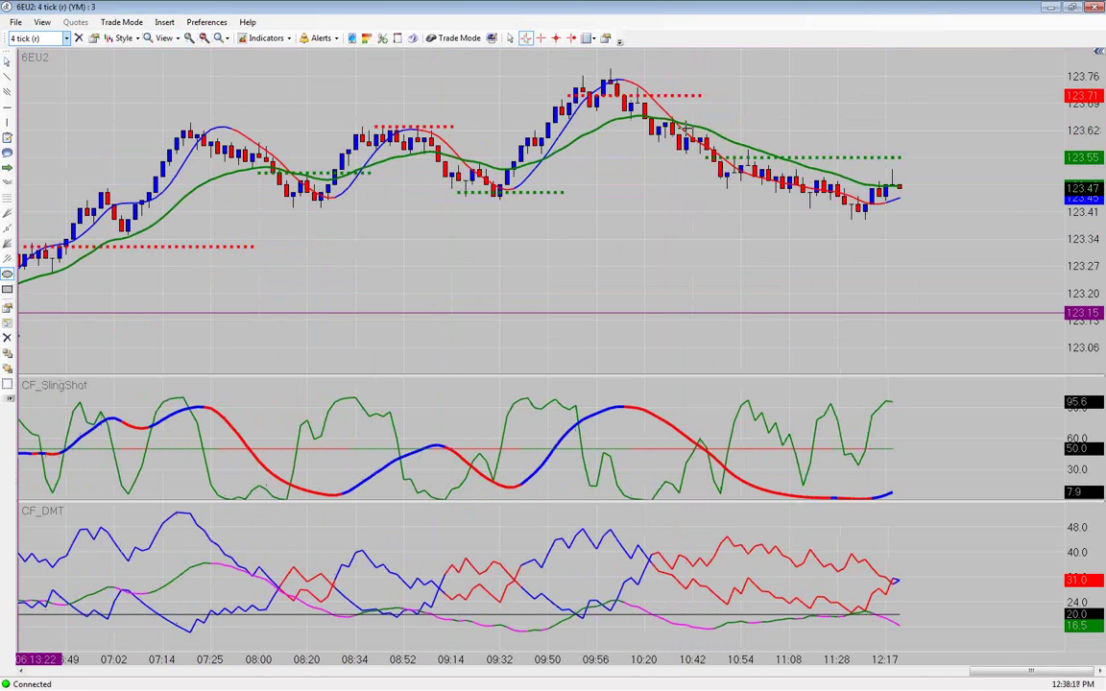
{"action": "left_click", "coordinate": [8, 60]}
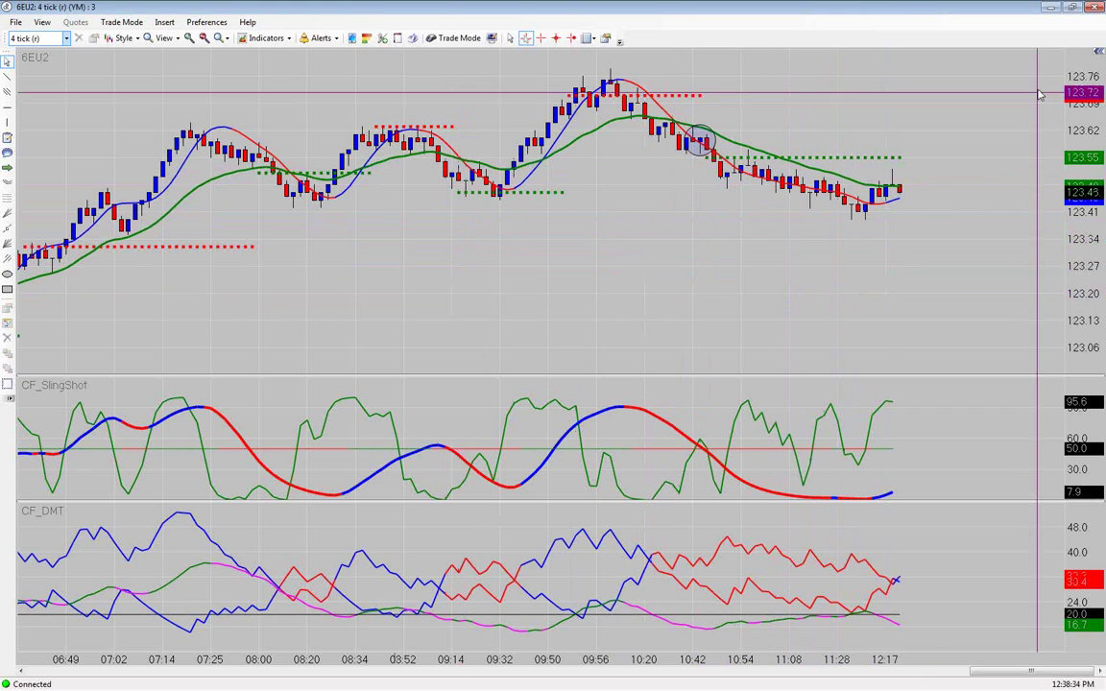
{"action": "left_click", "coordinate": [1072, 7]}
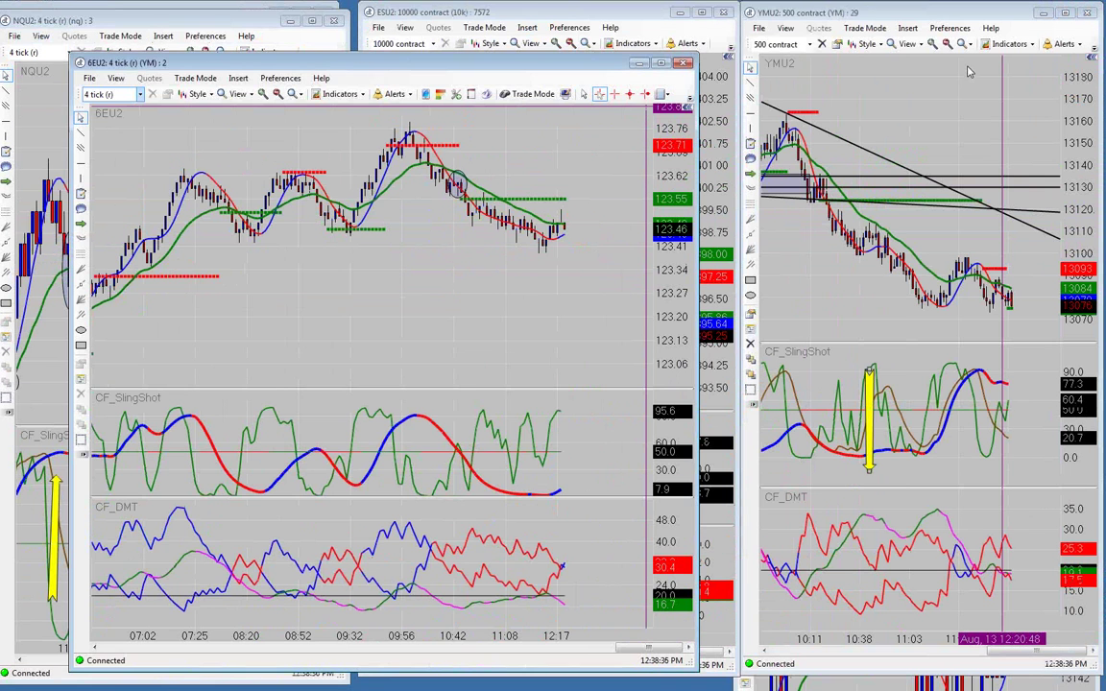
Dismiss the 6EU2 window to reveal the NQU2, ESU2 and YMU2 charts
{"action": "left_click", "coordinate": [630, 64]}
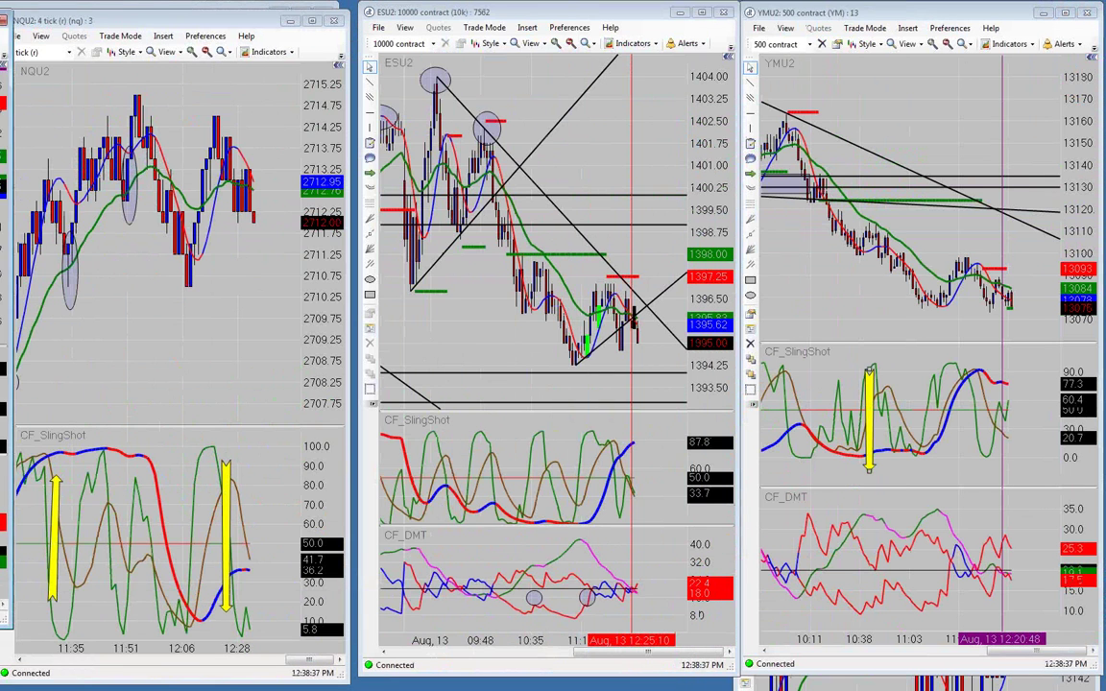